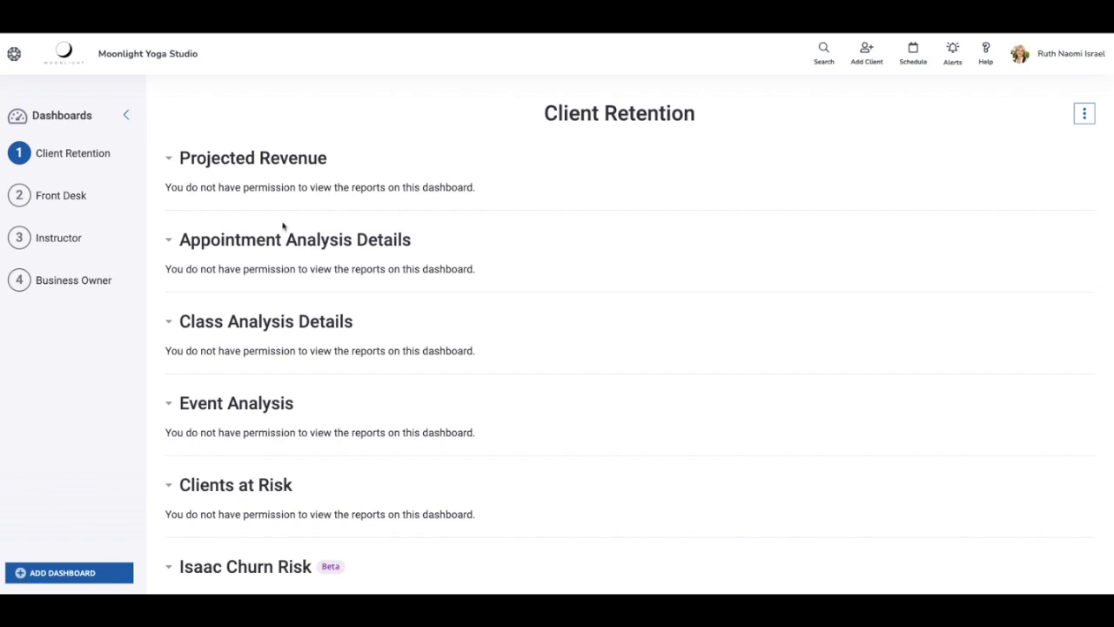
Go to Setup and open the Staff Members list under Staff.
left_click(15, 55)
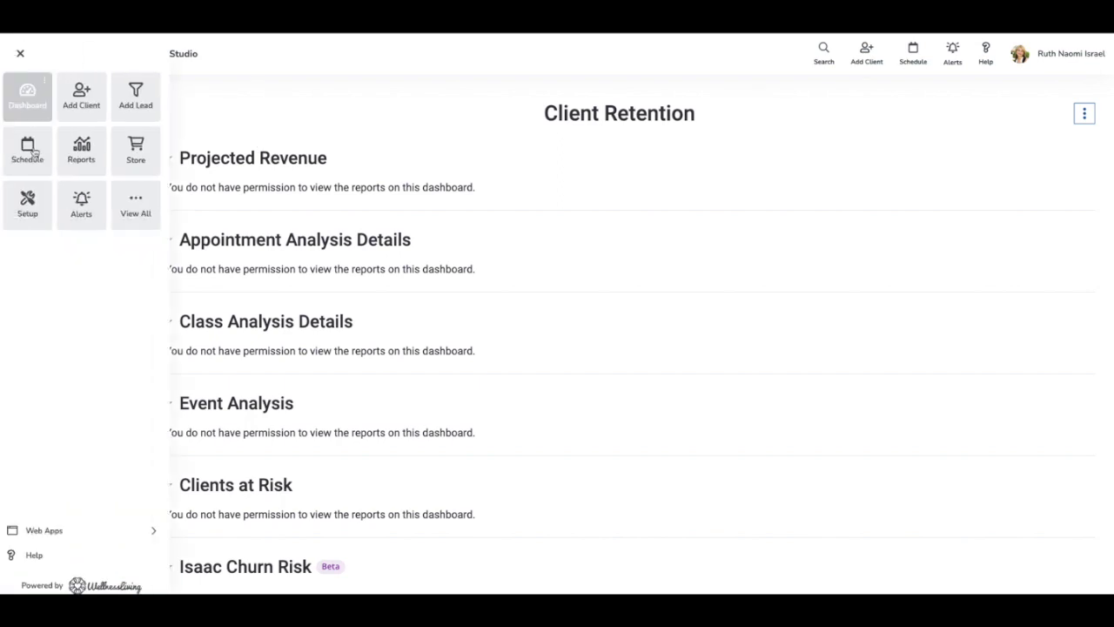
left_click(28, 204)
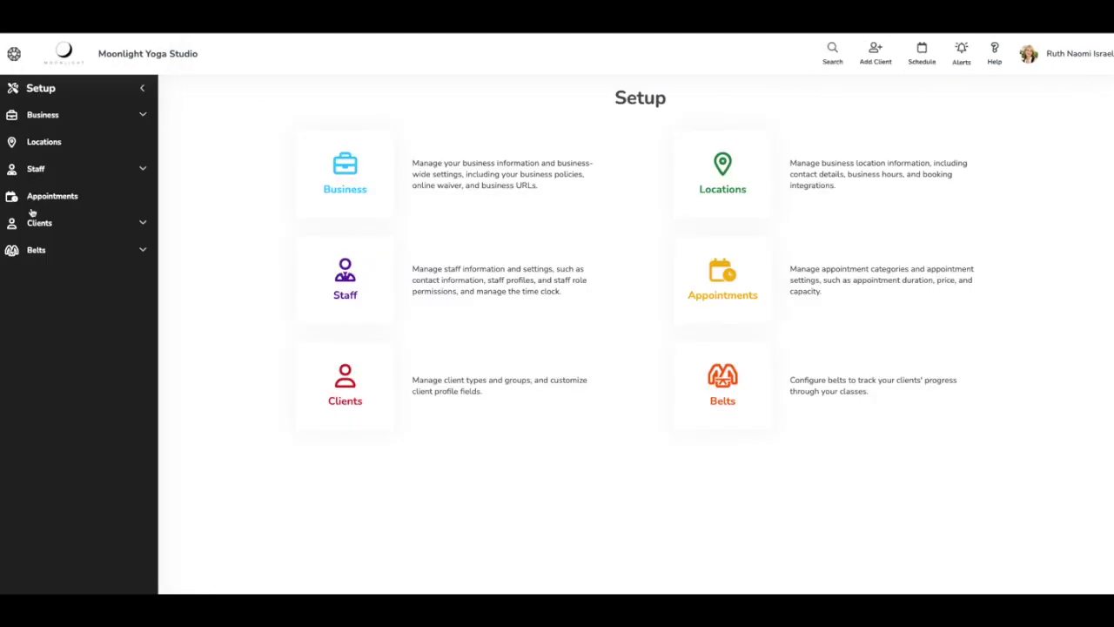
left_click(56, 170)
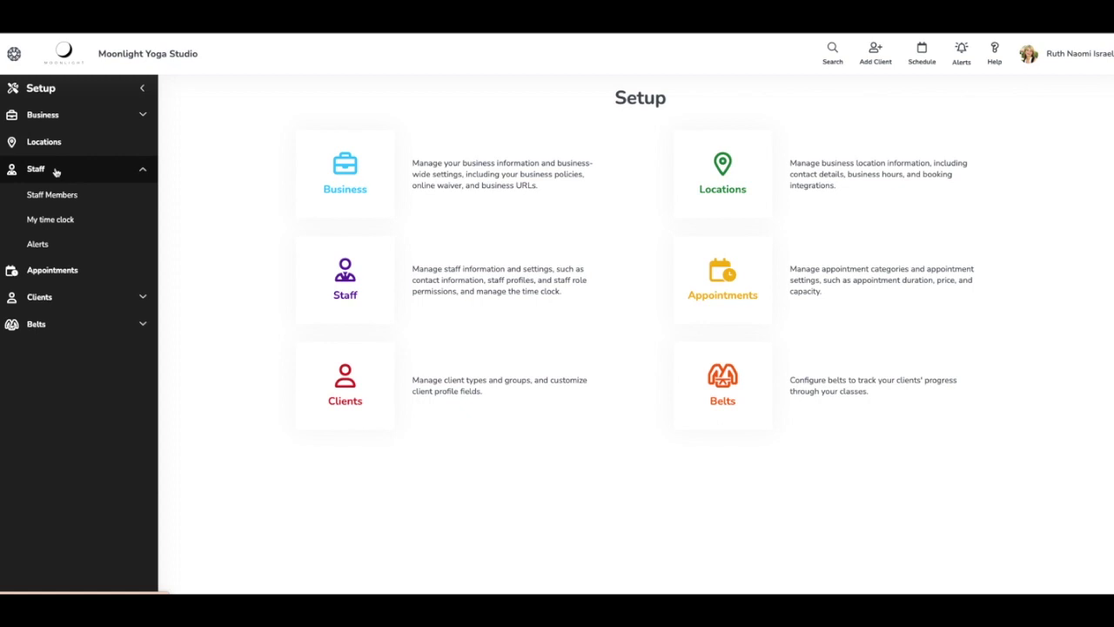
left_click(52, 197)
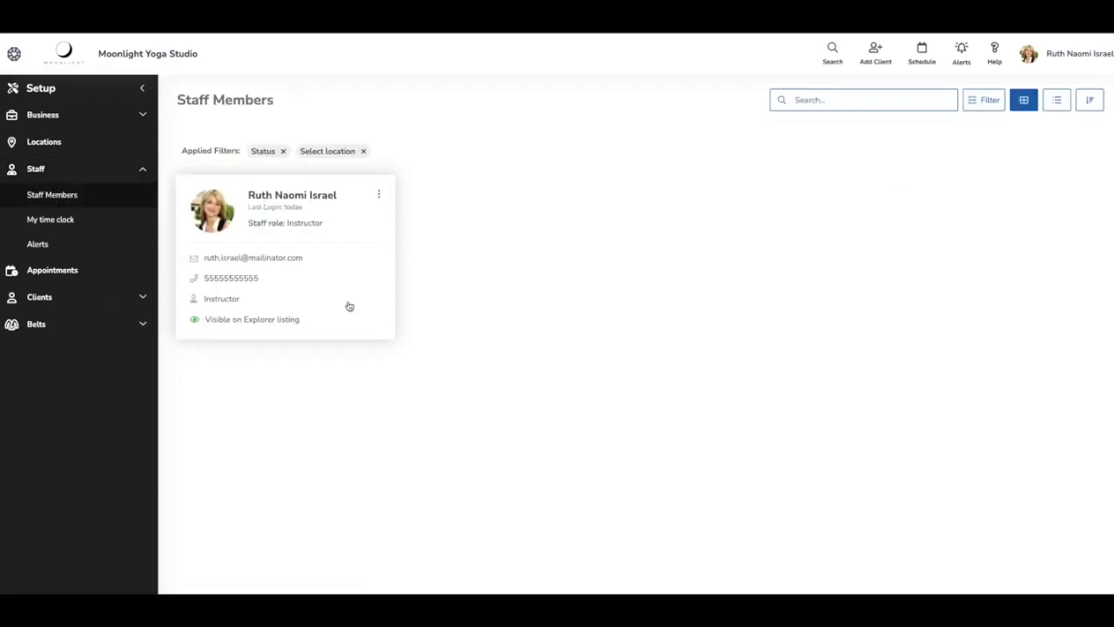
Open the instructor's staff card and view its Calendar sync options.
left_click(311, 222)
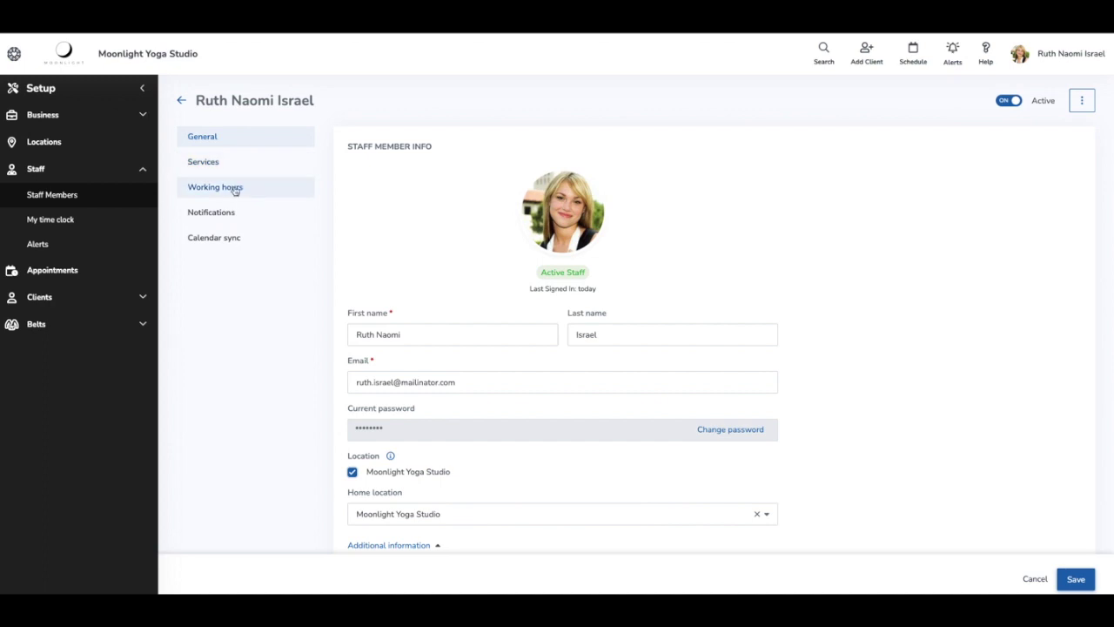
left_click(206, 239)
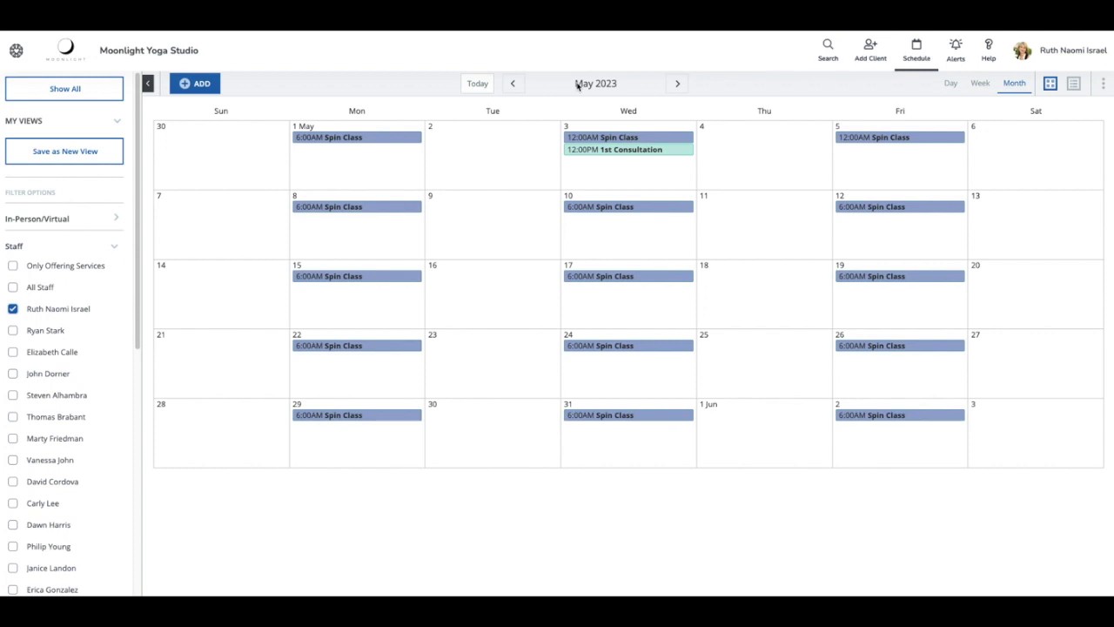
Start a new appointment booking and search for and select the client.
left_click(204, 88)
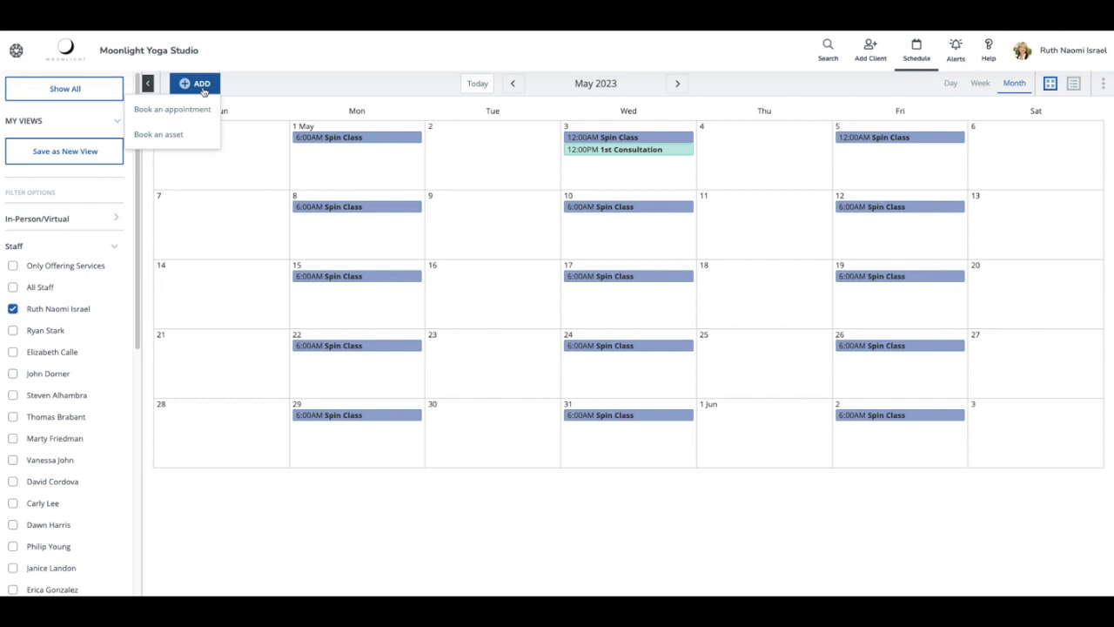
left_click(200, 110)
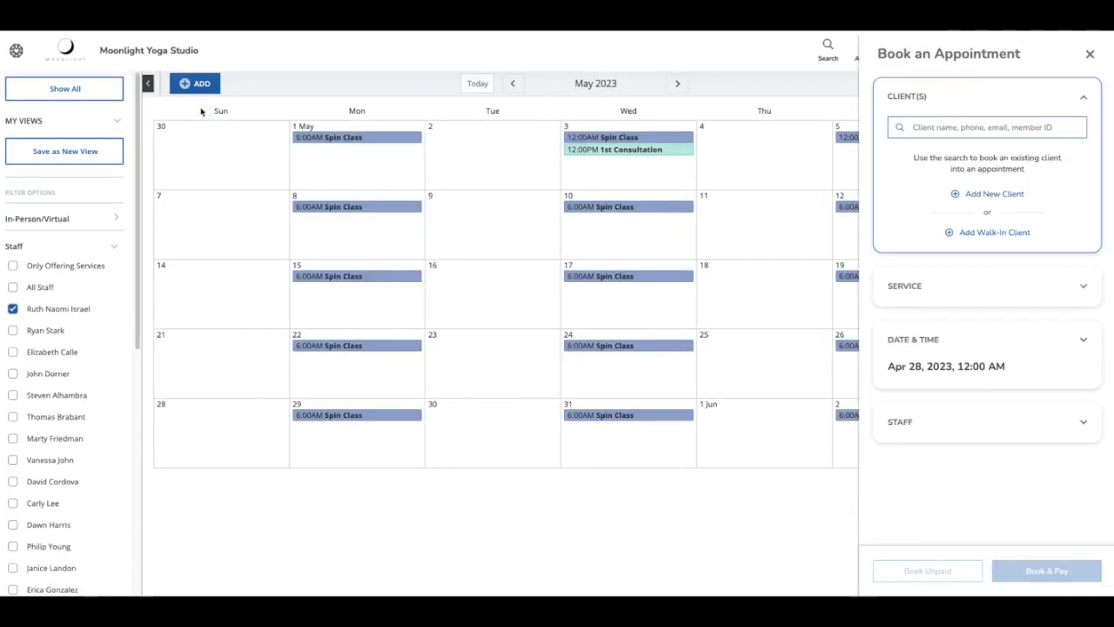
left_click(1004, 127)
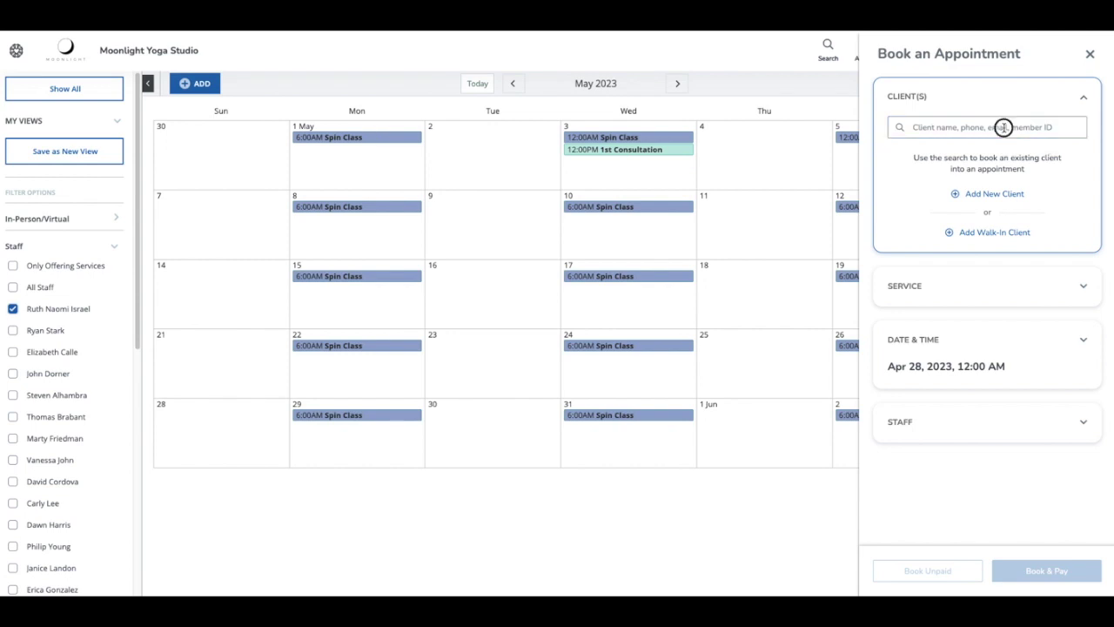
type("cai")
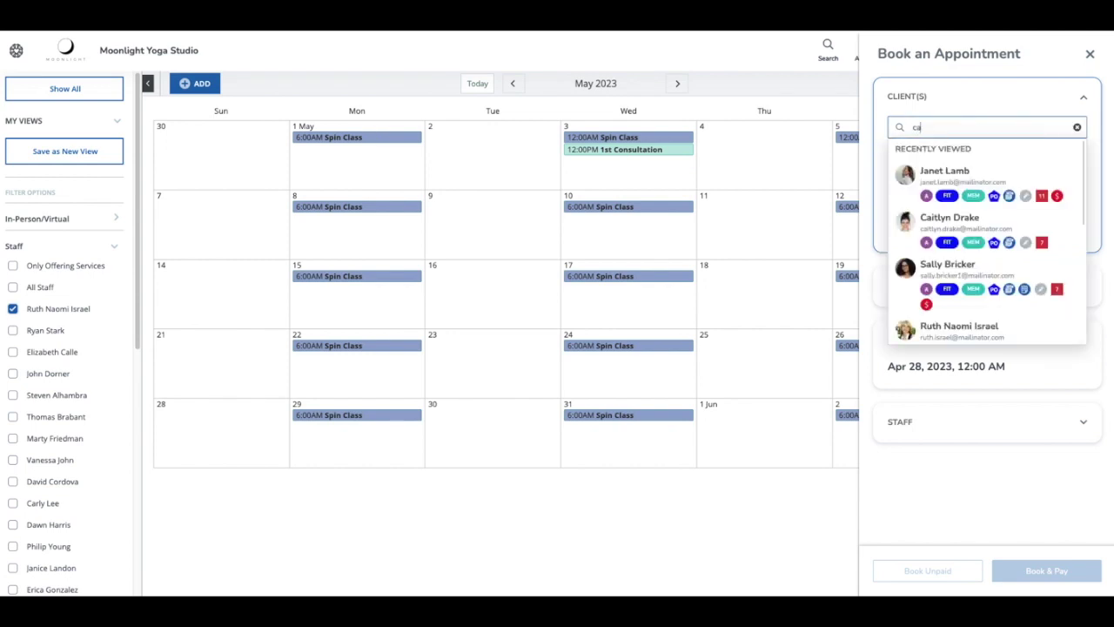
left_click(1011, 149)
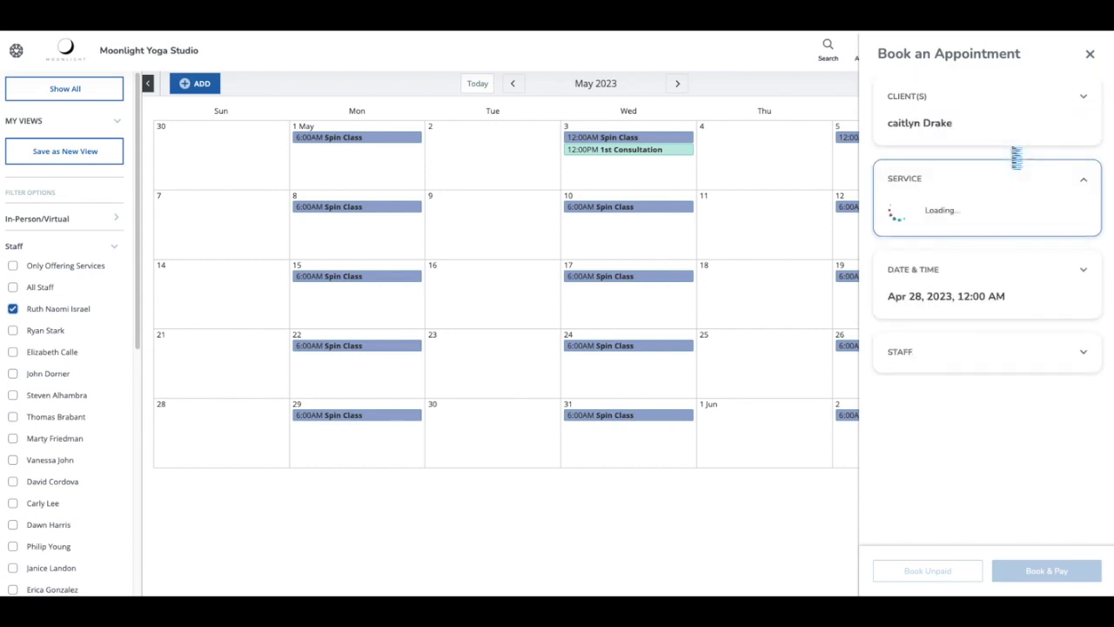
Choose Personal Training 1:1 Session as the appointment's service.
left_click(960, 226)
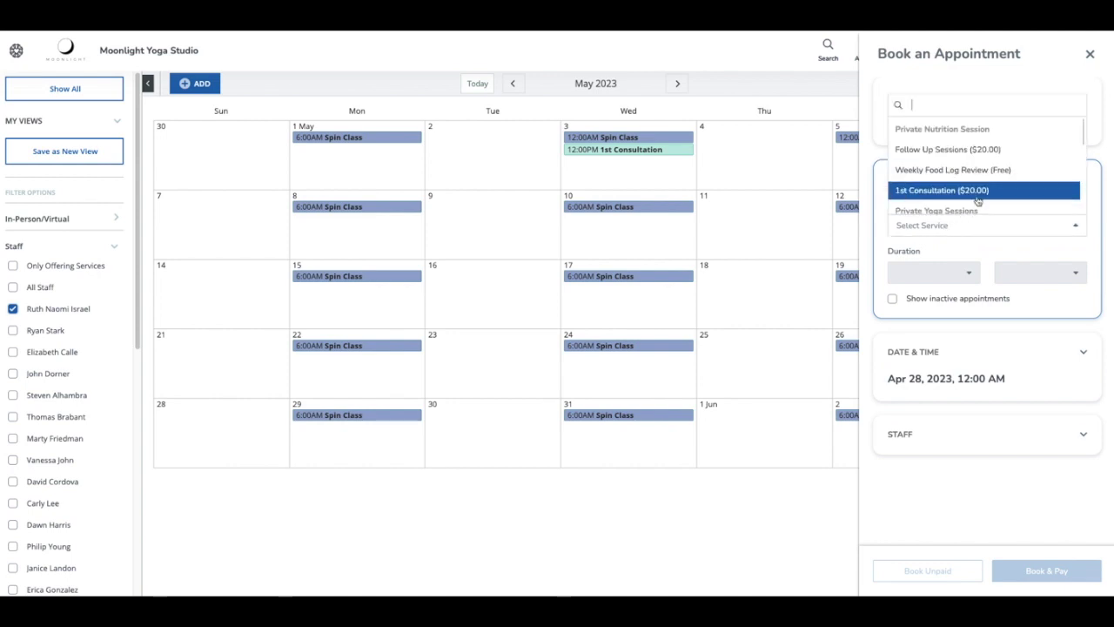
scroll(971, 204, "down", 1)
scroll(977, 201, "down", 3)
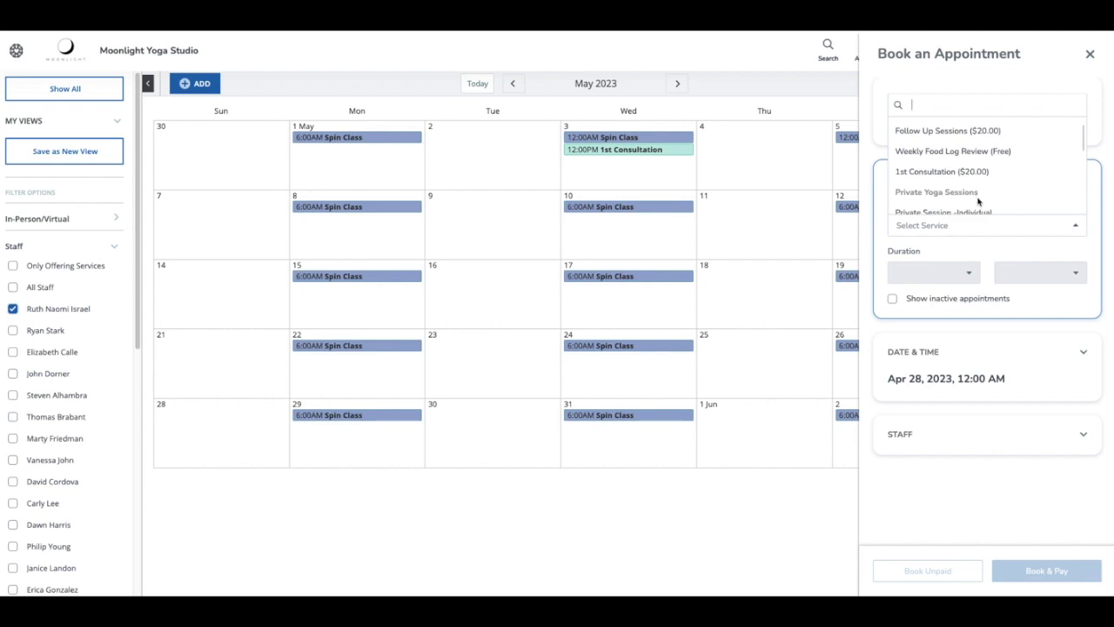
scroll(974, 200, "down", 5)
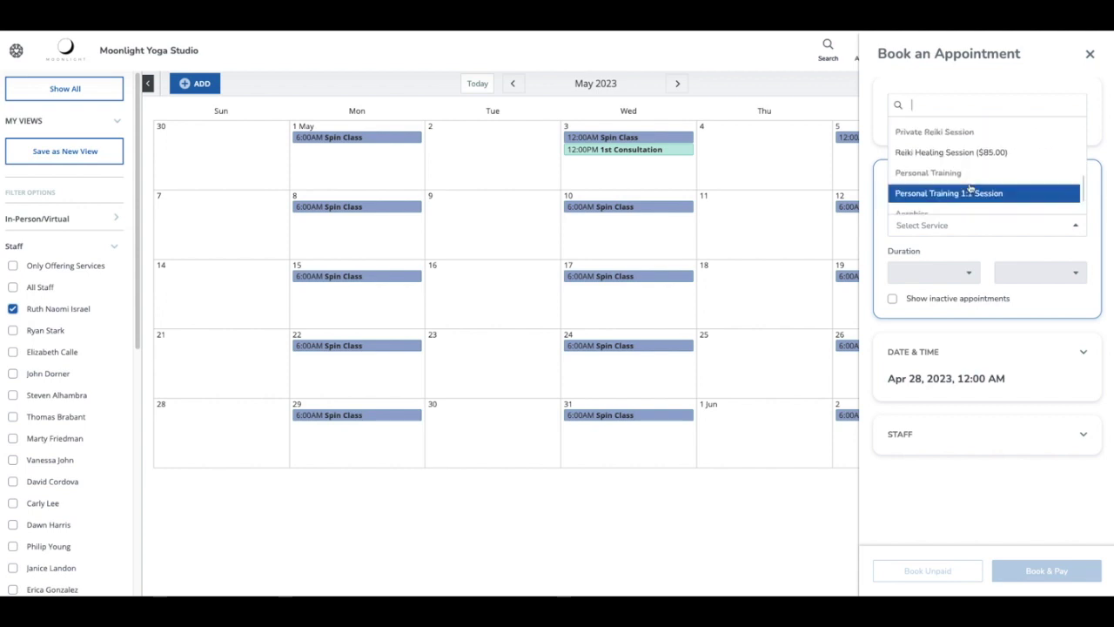
left_click(970, 193)
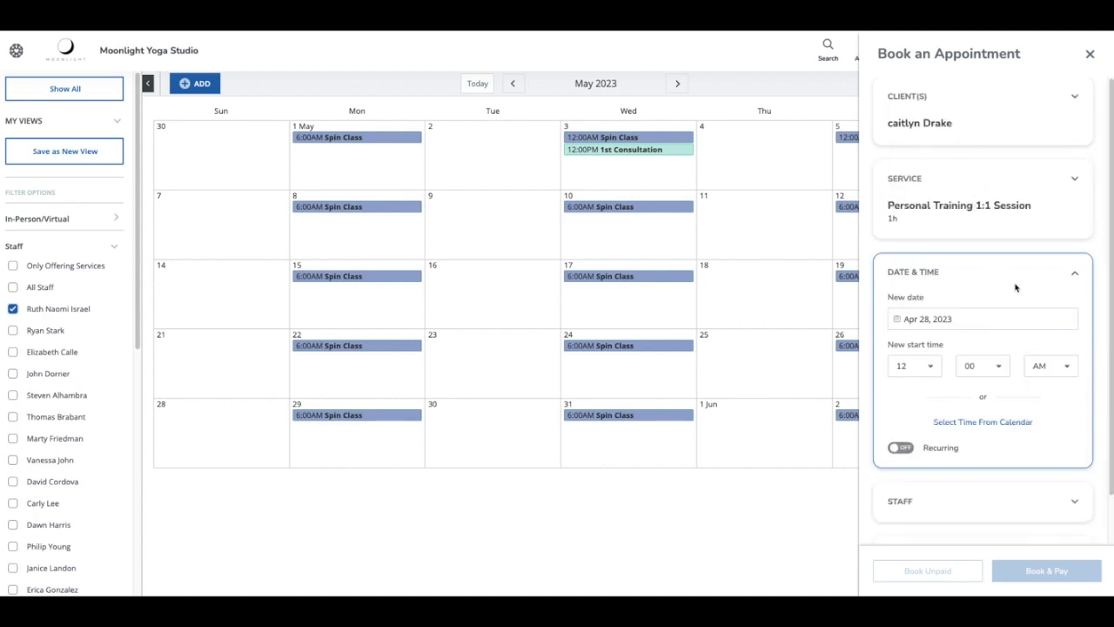
Set the appointment date to May 10, 2023 with an 11 AM start time.
scroll(1012, 395, "down", 1)
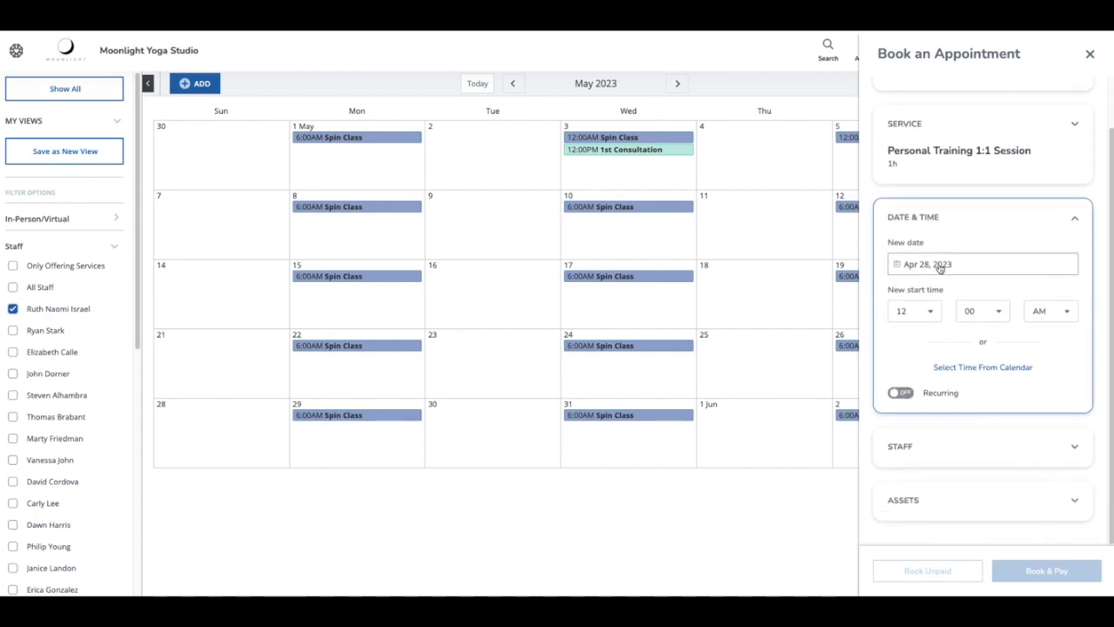
left_click(945, 267)
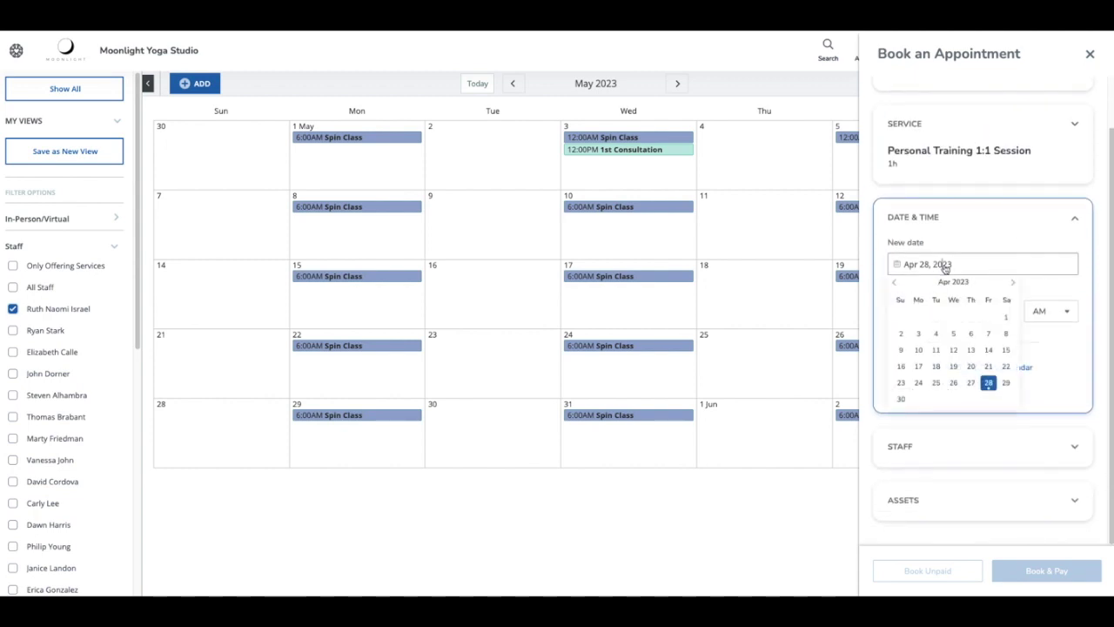
left_click(1012, 284)
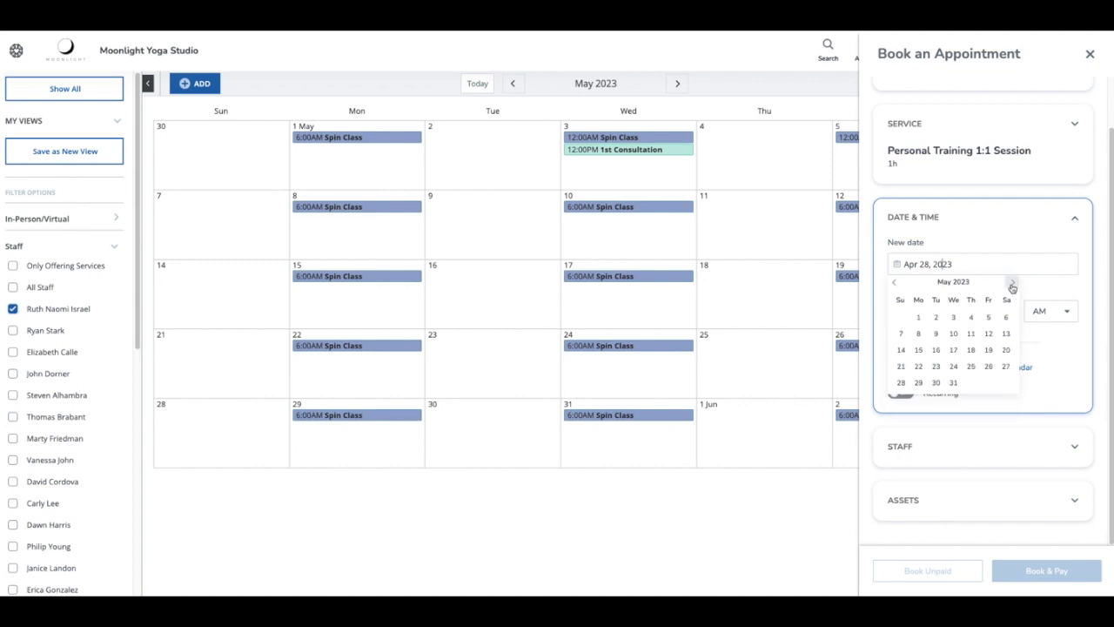
left_click(953, 334)
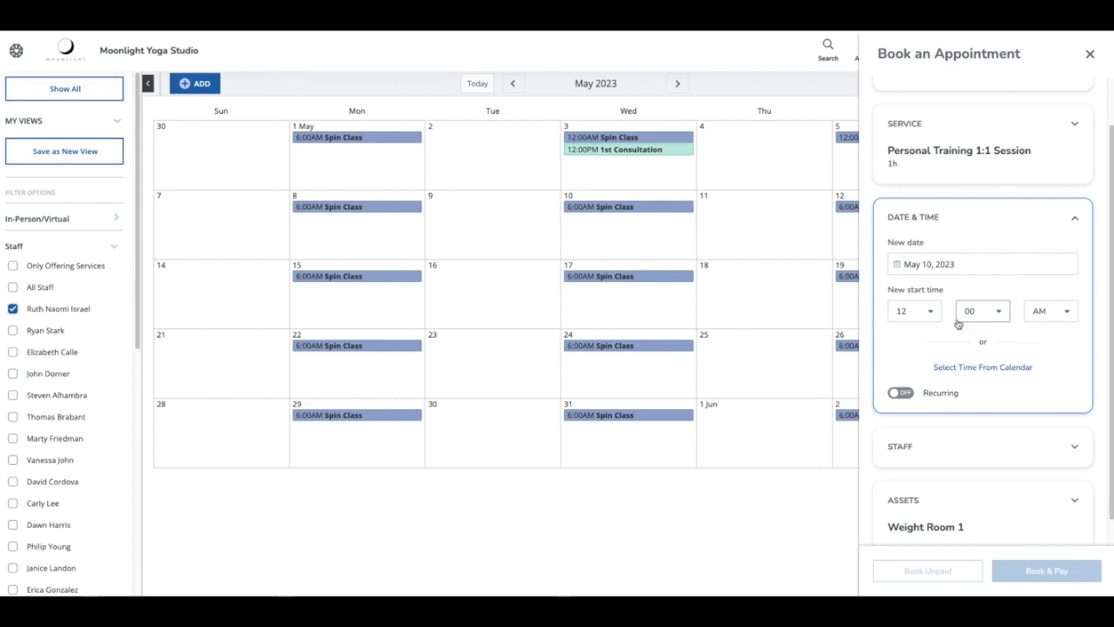
left_click(913, 319)
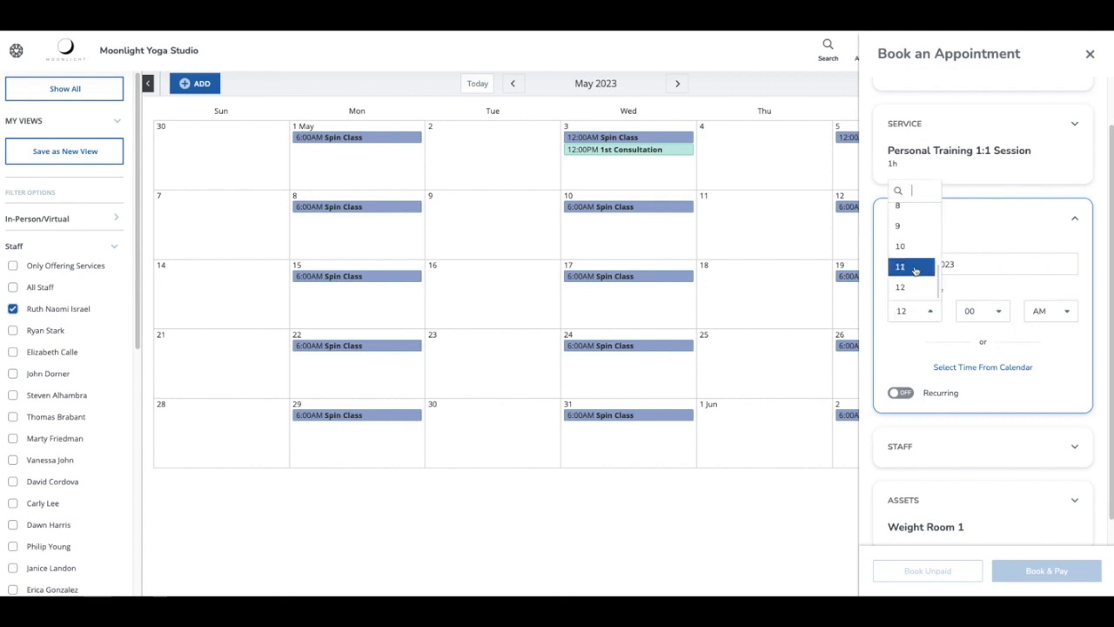
left_click(914, 266)
scroll(984, 375, "down", 1)
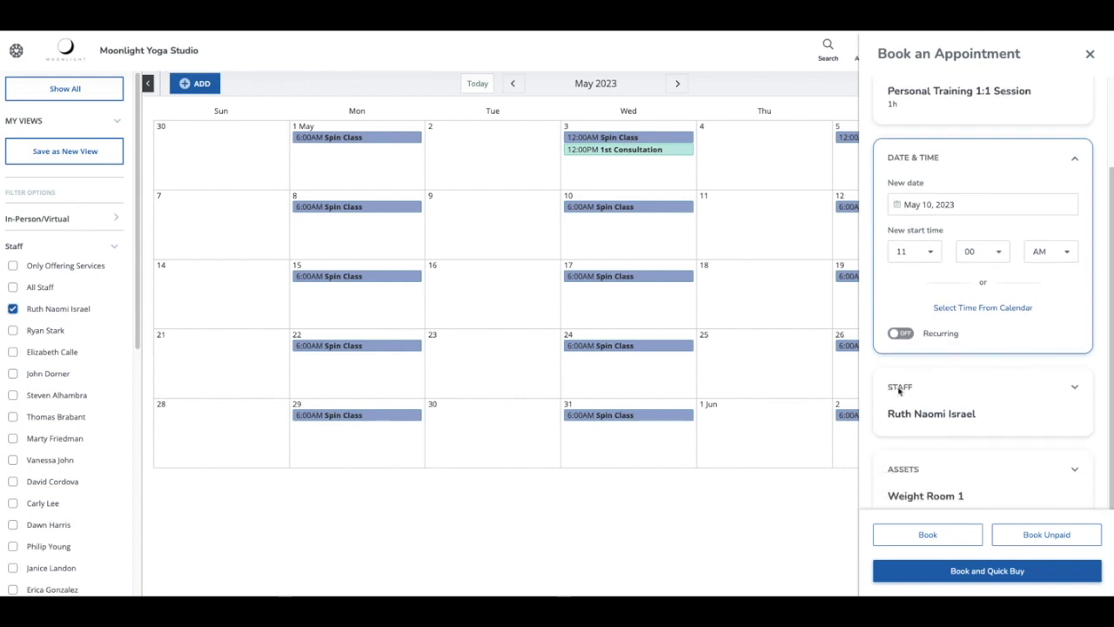
scroll(944, 390, "down", 1)
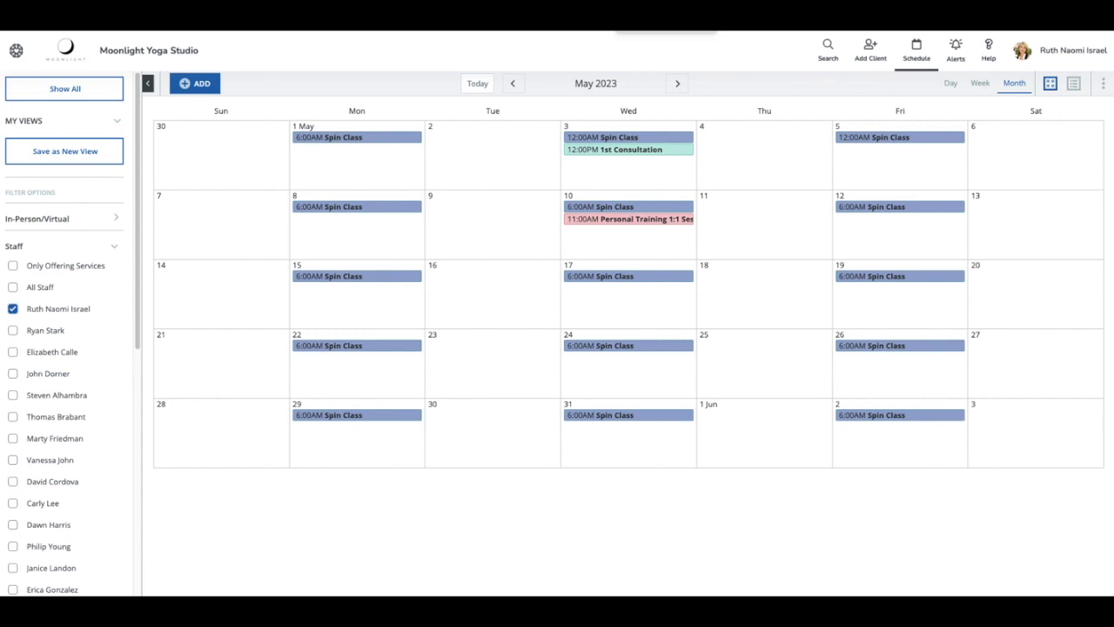
Open the detail card of the new May 10 Personal Training session.
left_click(623, 221)
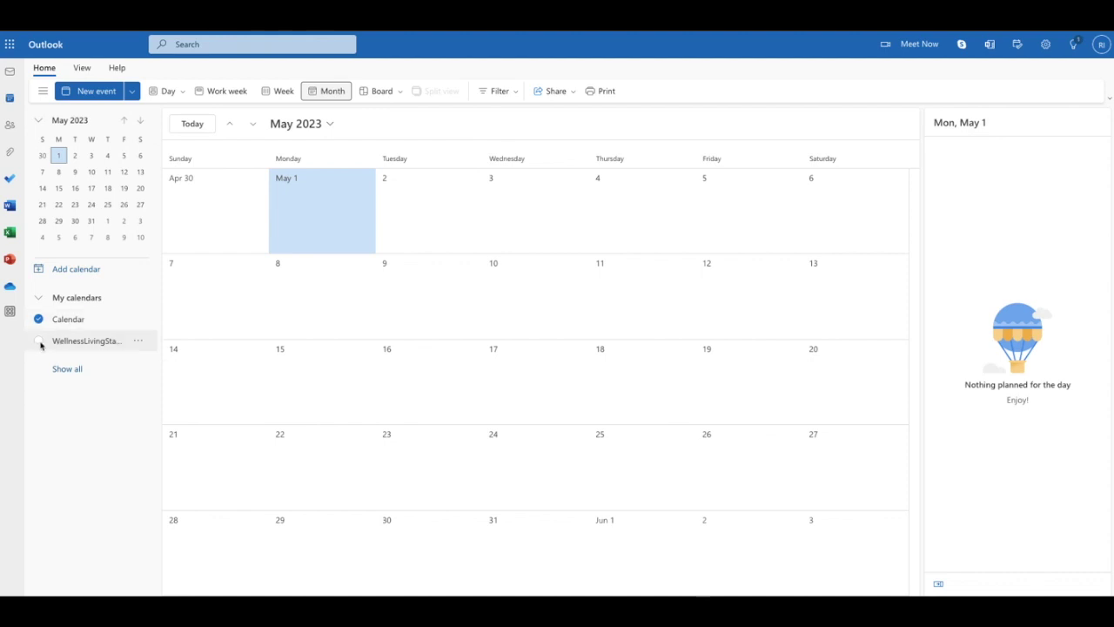
Show only the WellnessLivingStaging calendar and inspect the May 10 Personal Training event.
left_click(39, 343)
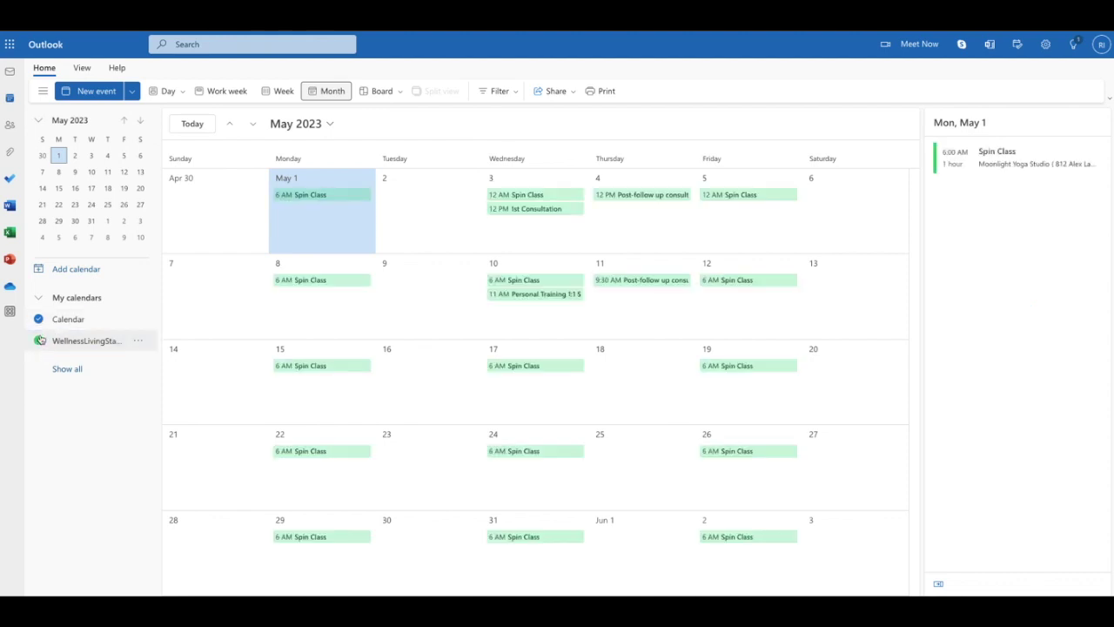
left_click(41, 325)
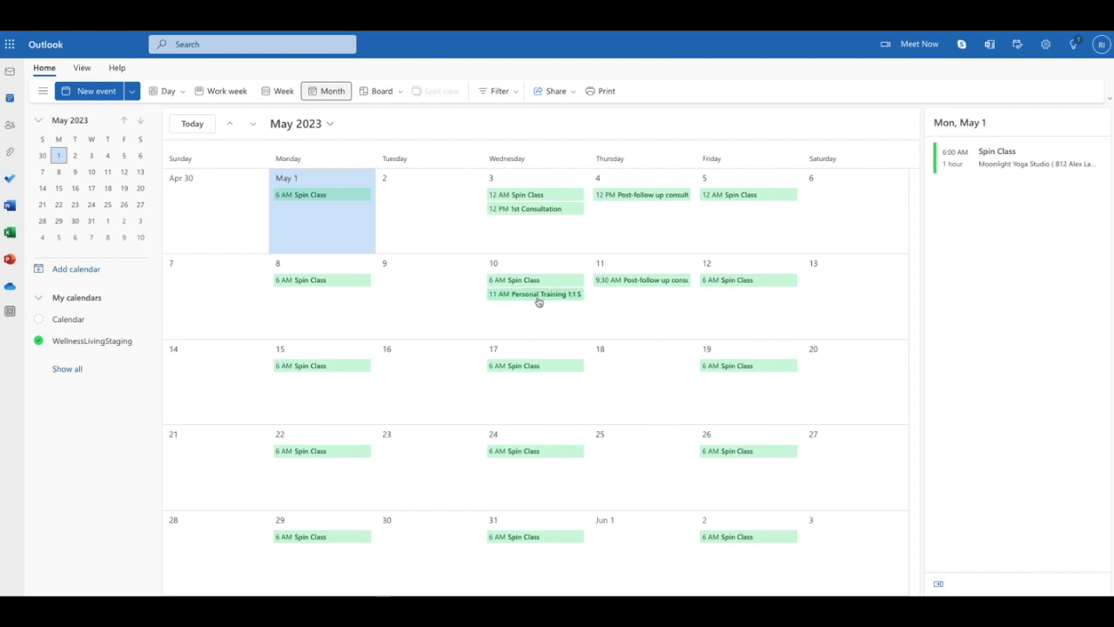
mouse_move(539, 301)
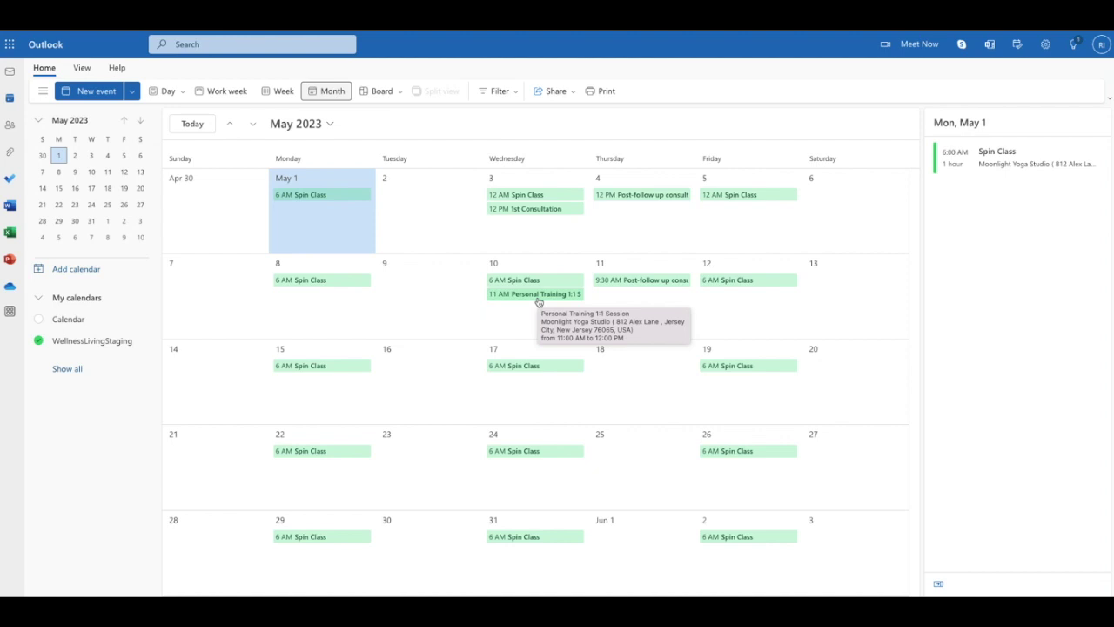
left_click(539, 295)
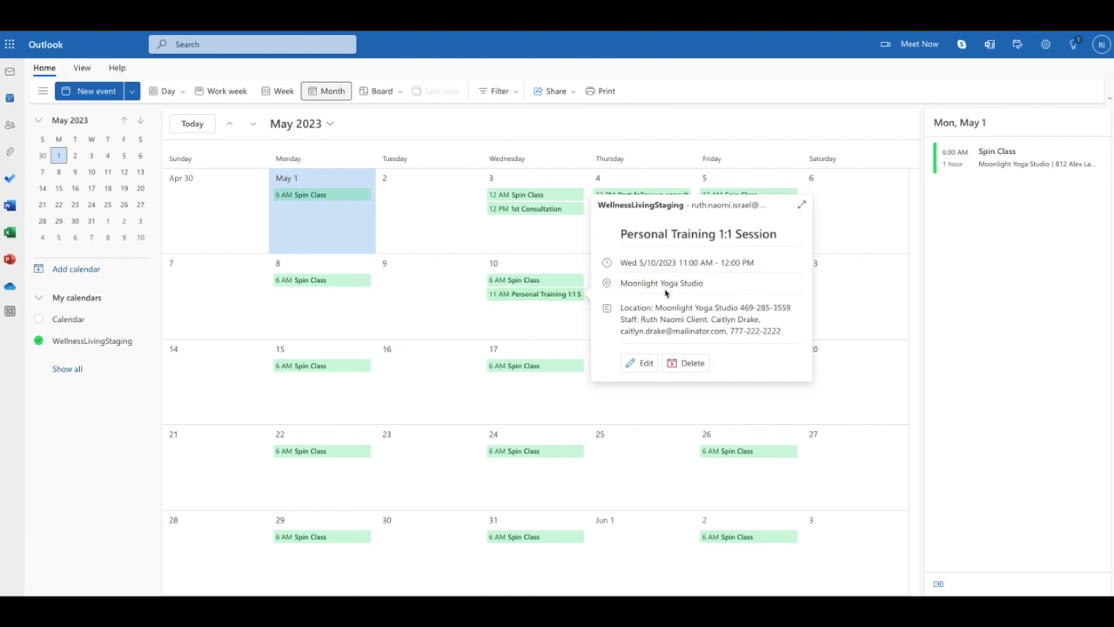
left_click(654, 133)
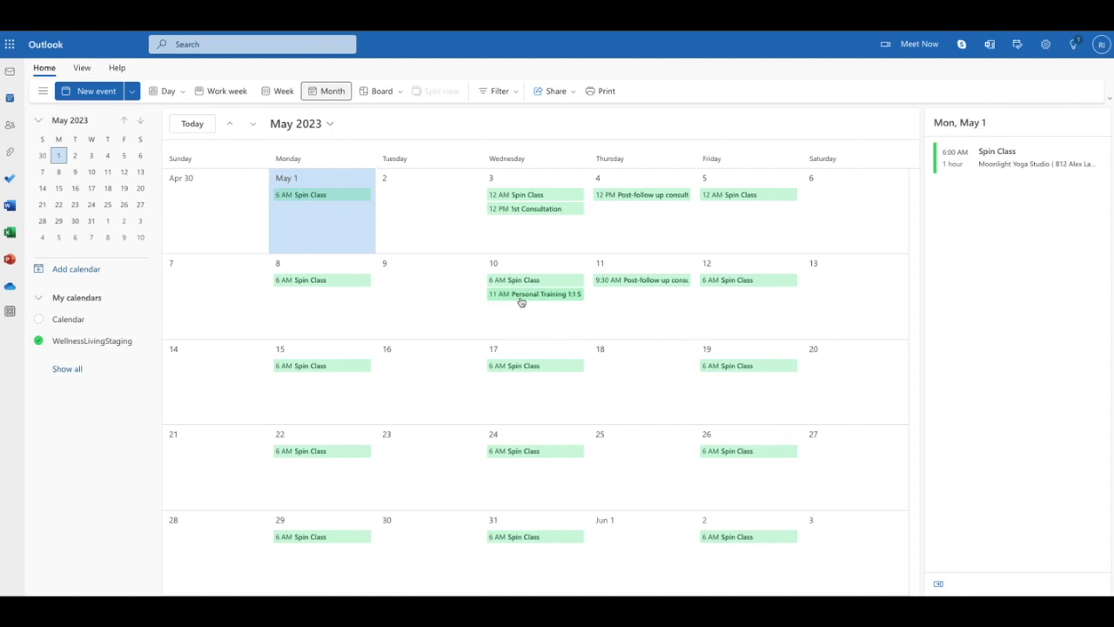
Select the May 17 cell so the agenda pane shows Wednesday, May 17.
mouse_move(522, 302)
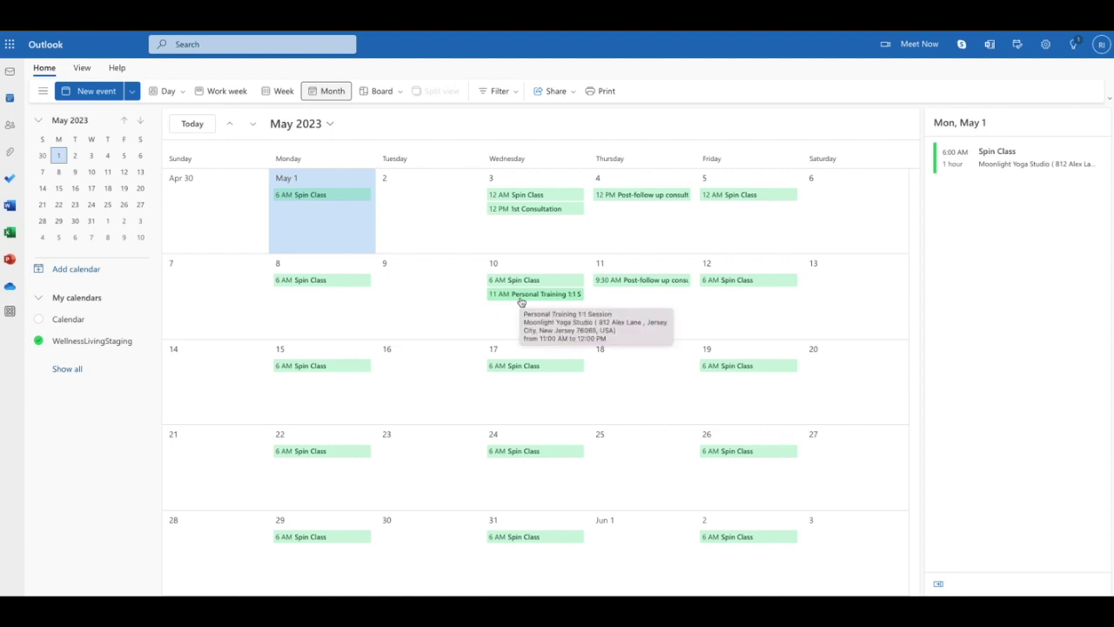
left_click(518, 387)
Create 'Post-follow up session' on May 17, 8:30–9:30 AM, noting 'Follow up to our first appointment.'.
double_click(517, 387)
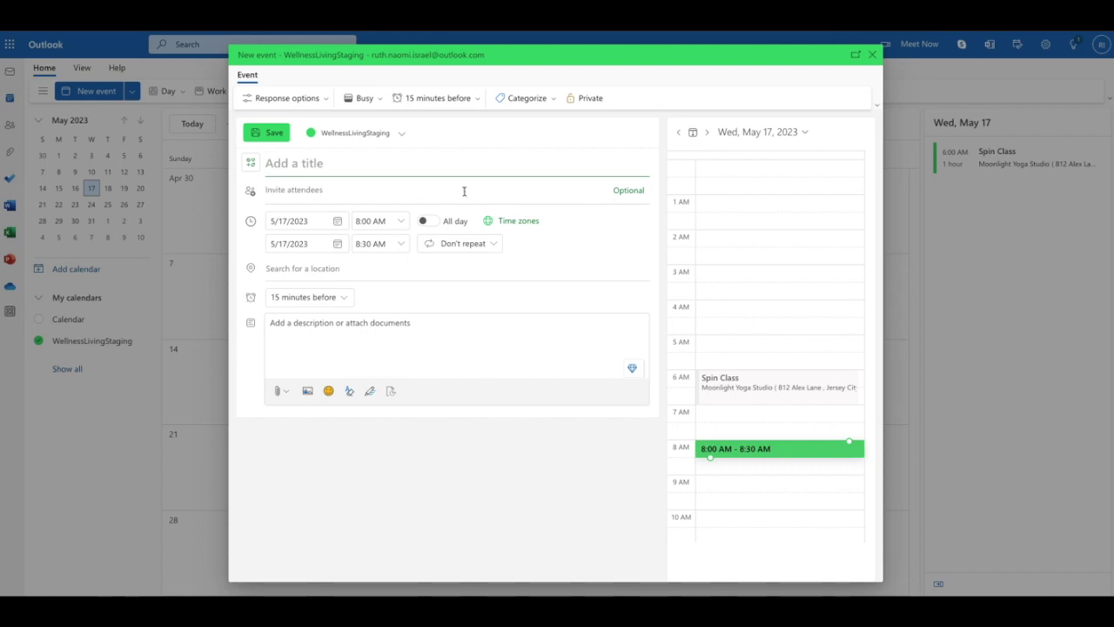
type("Post-follow up ses")
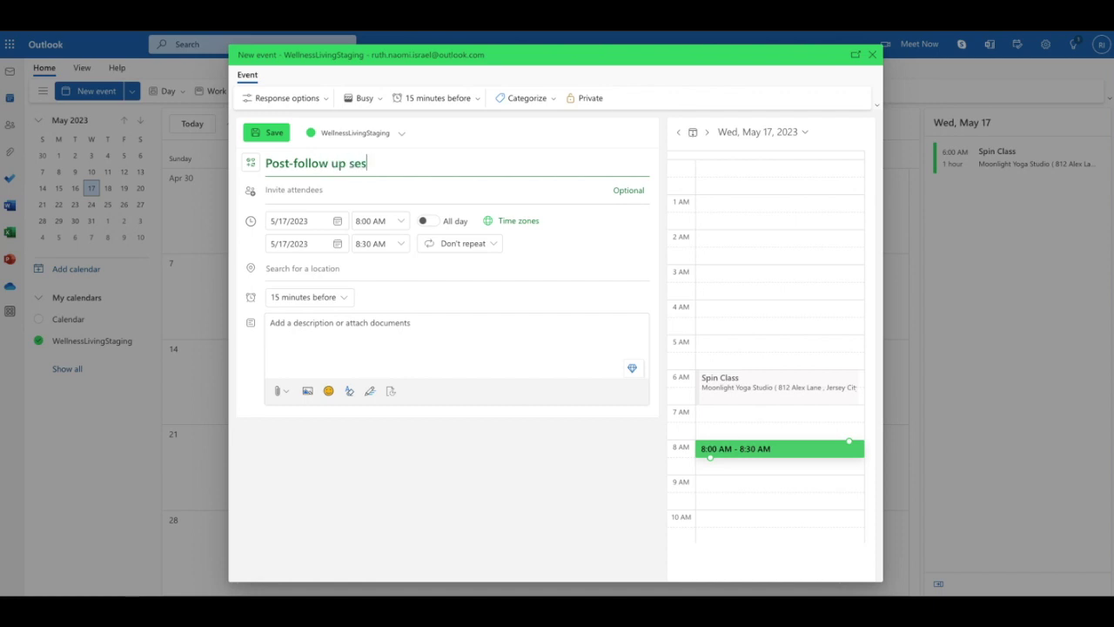
type("sion")
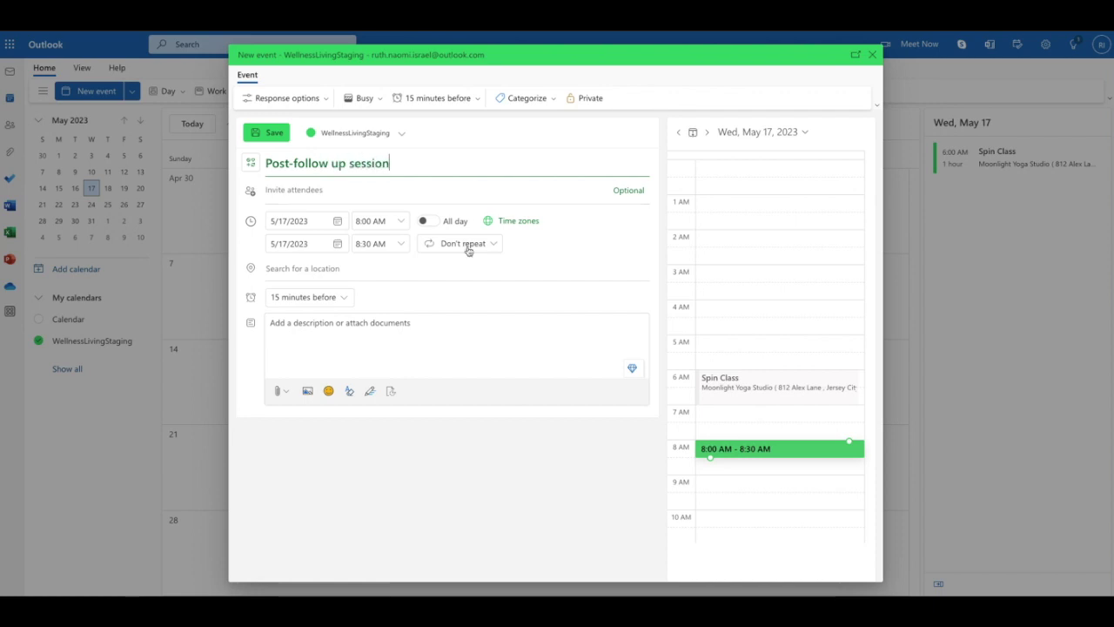
left_click(401, 228)
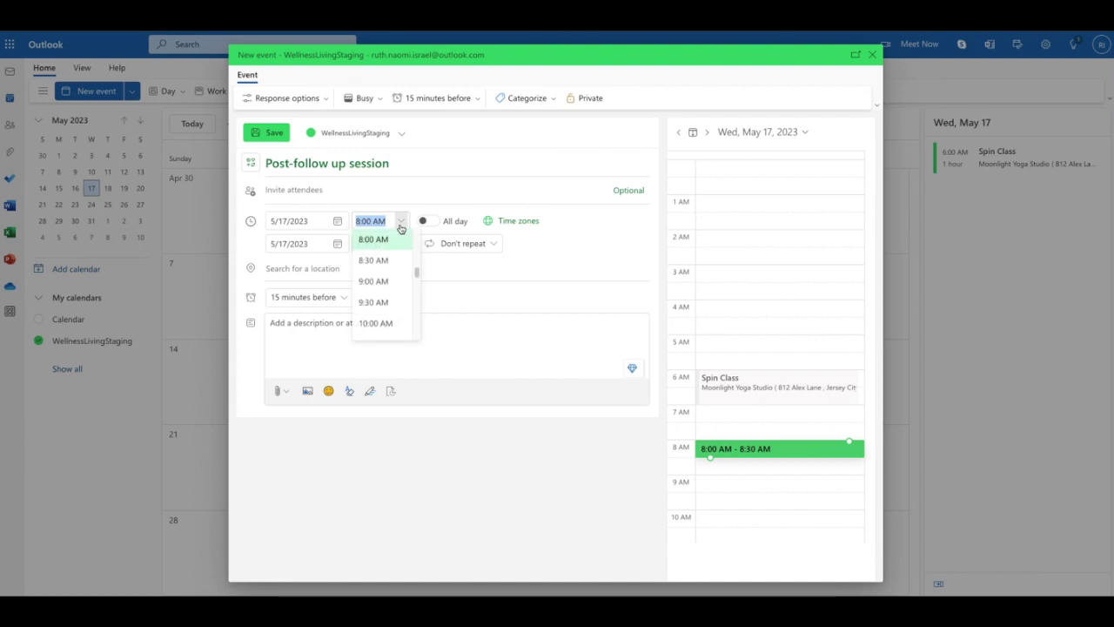
left_click(391, 258)
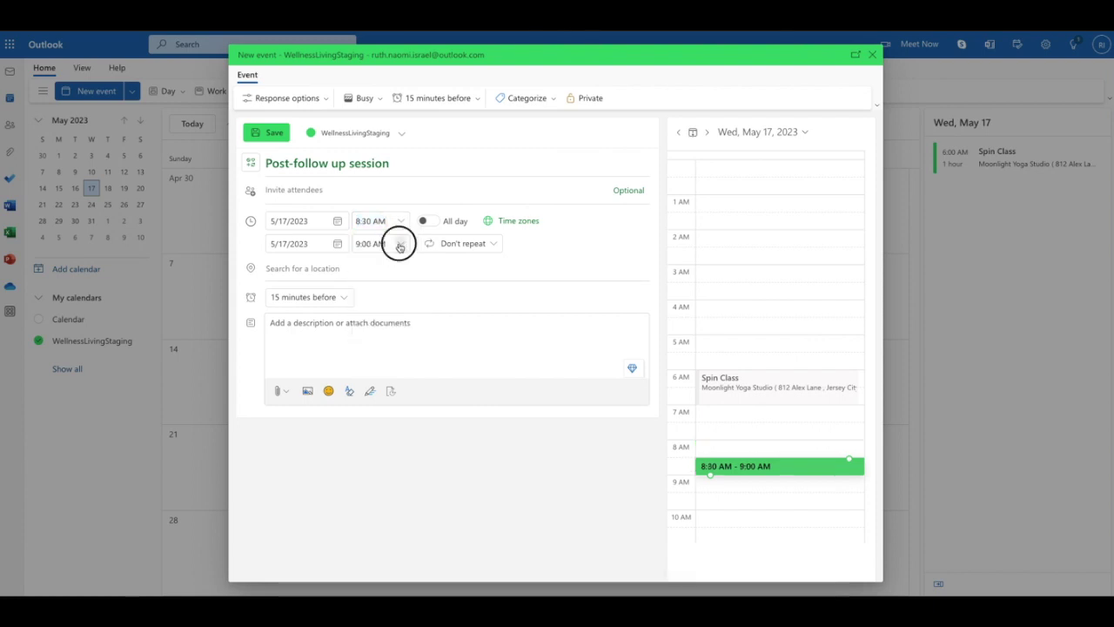
left_click(401, 244)
left_click(393, 288)
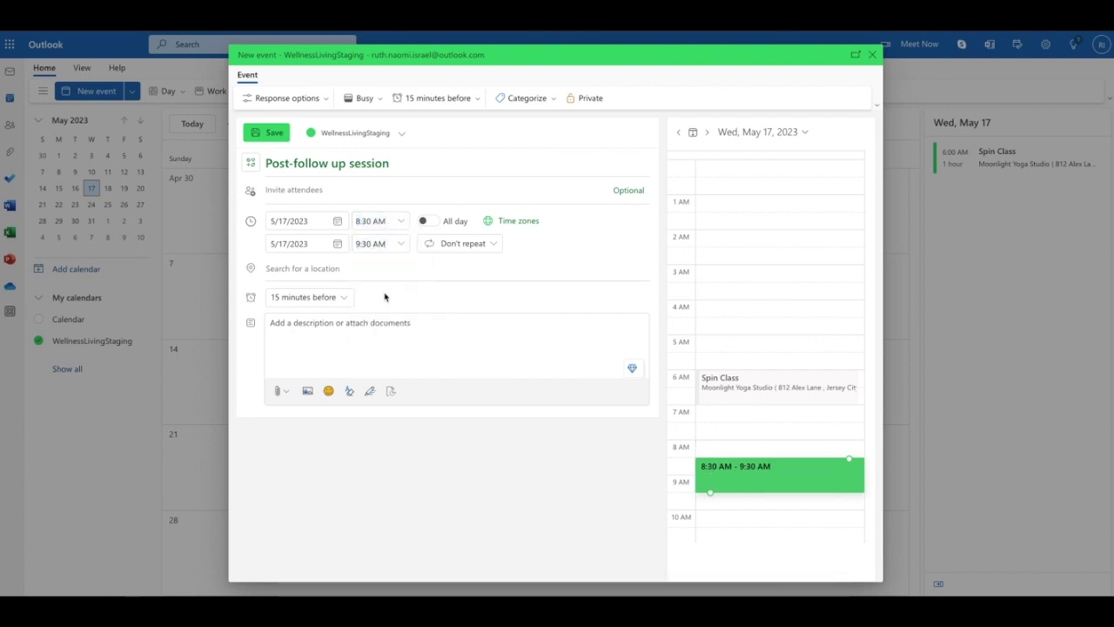
left_click(353, 323)
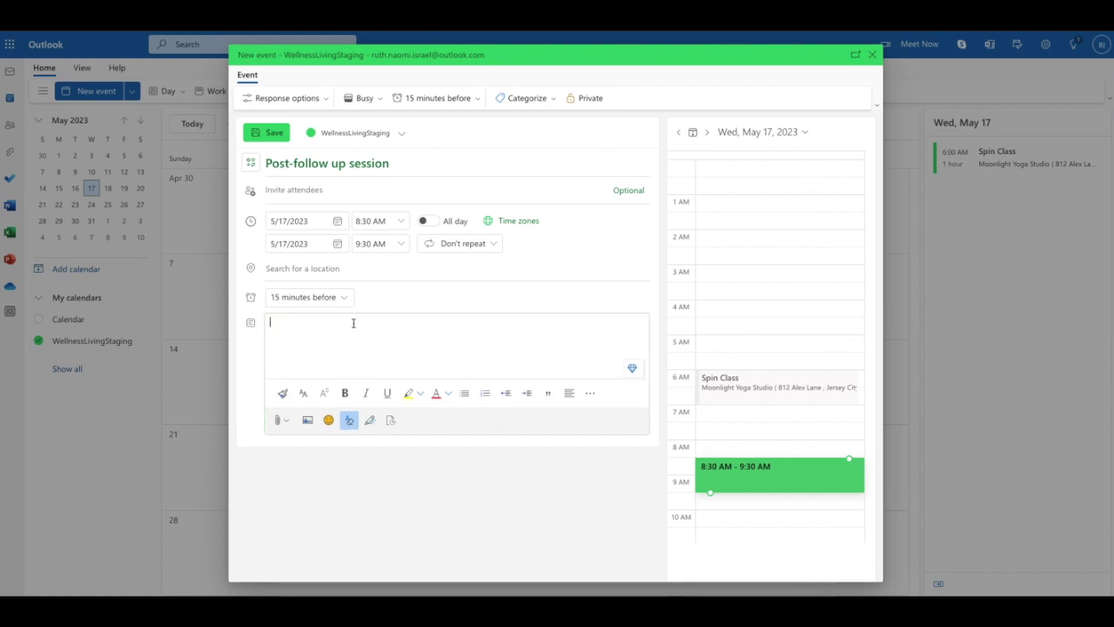
type("Follow up to our fir")
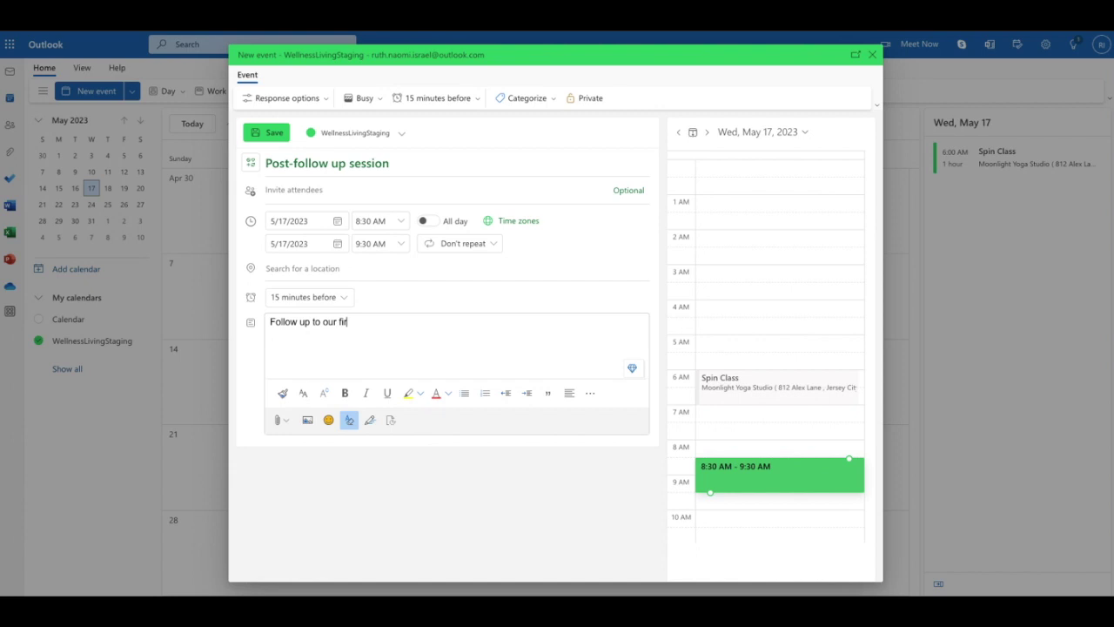
type("st appointment.")
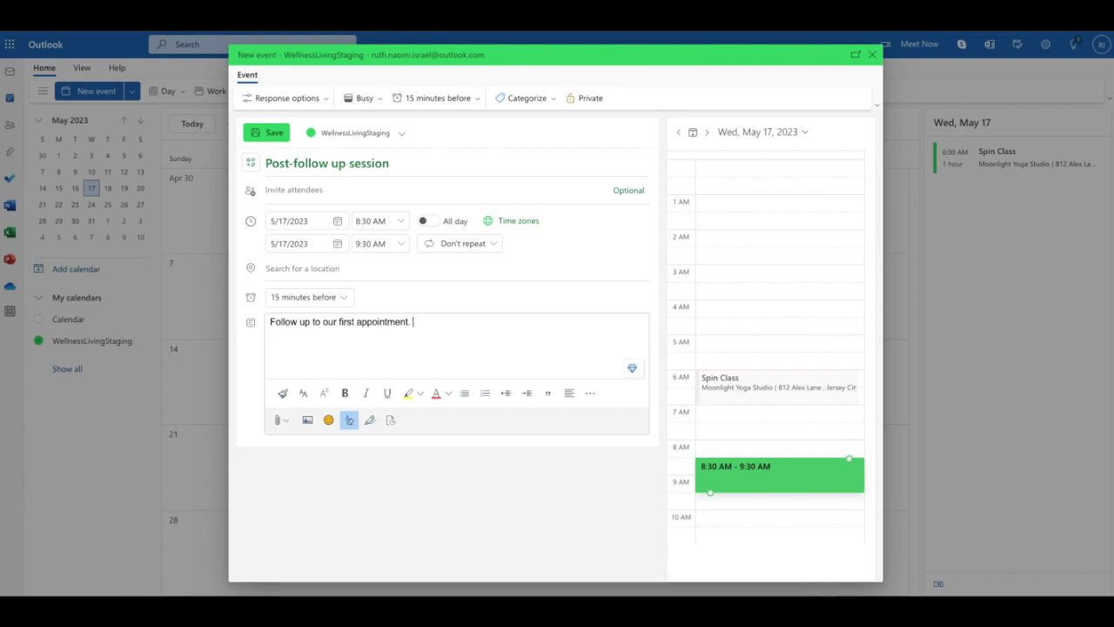
left_click(267, 136)
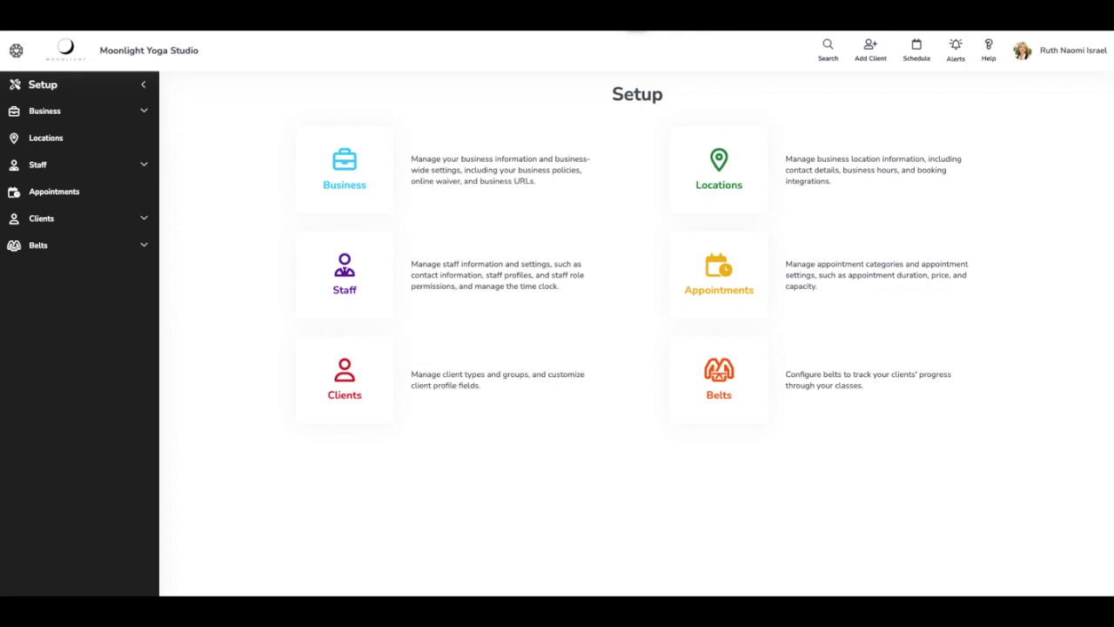
Open Staff Members in Setup, then view the signed-in user's own profile.
left_click(17, 53)
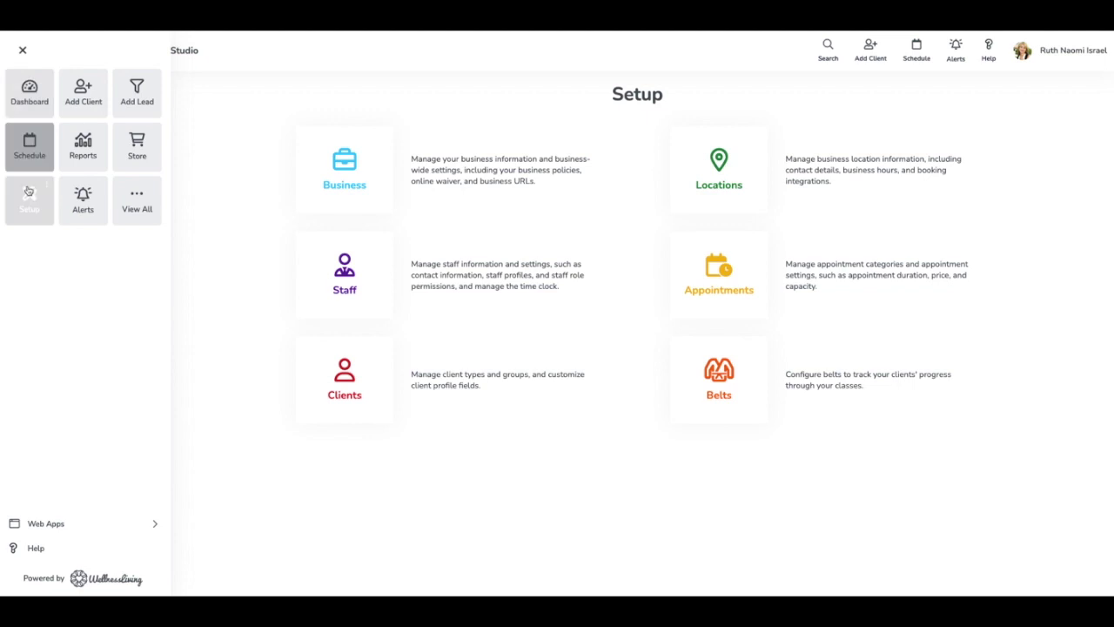
left_click(22, 52)
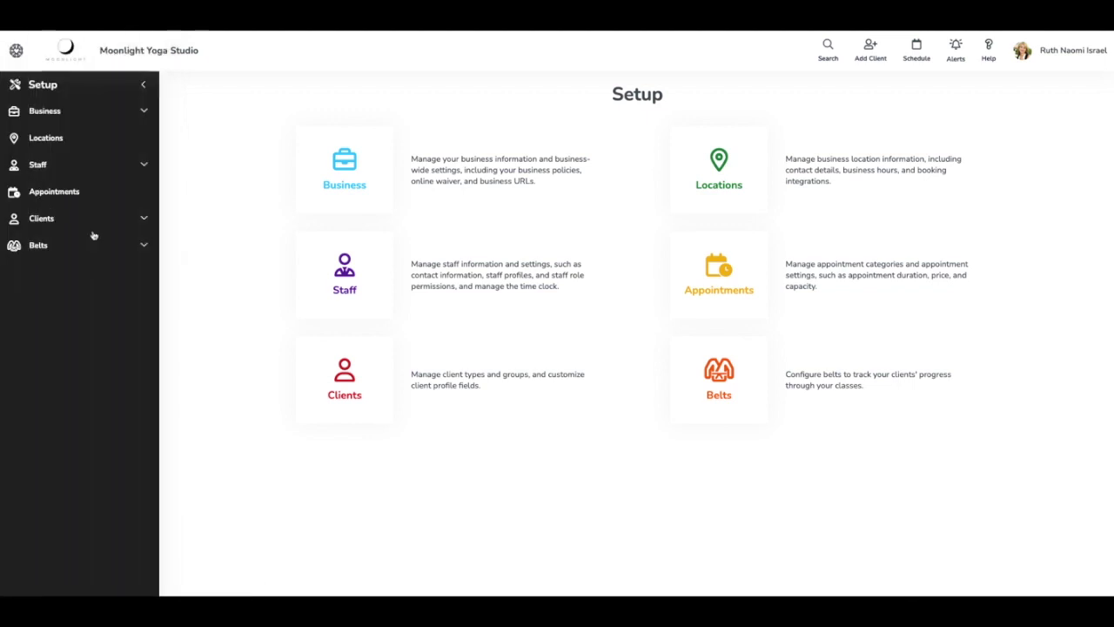
left_click(52, 167)
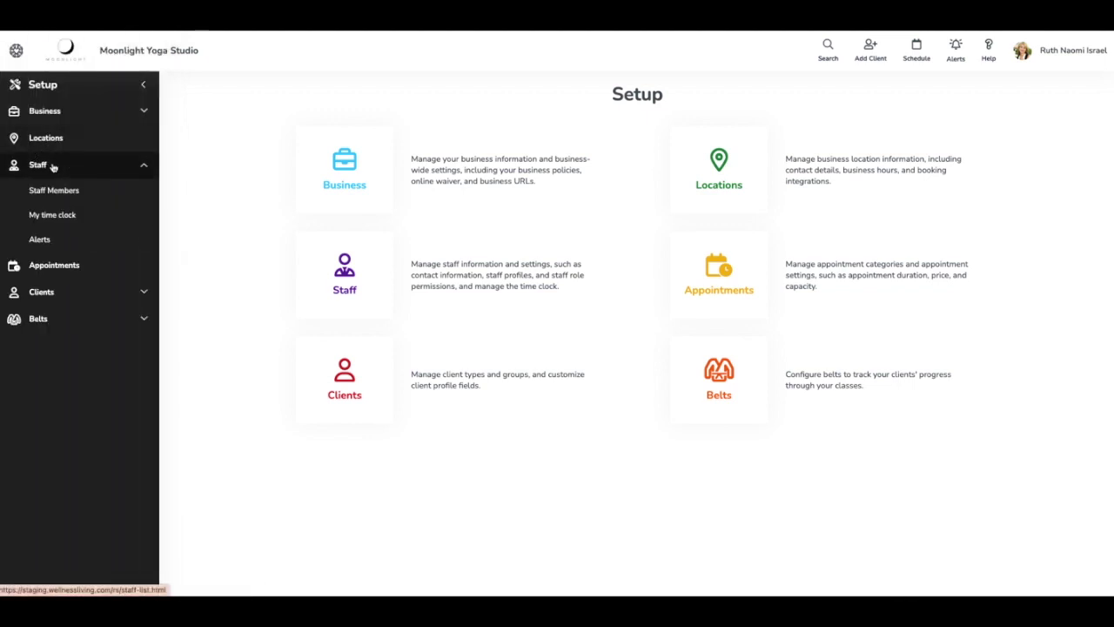
left_click(61, 195)
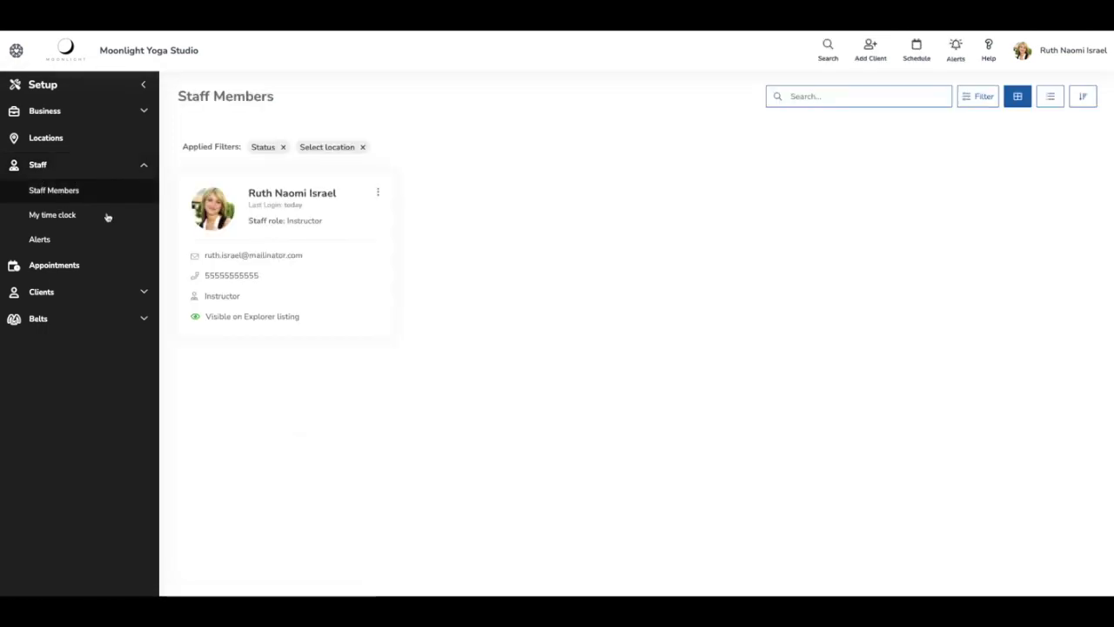
left_click(1064, 56)
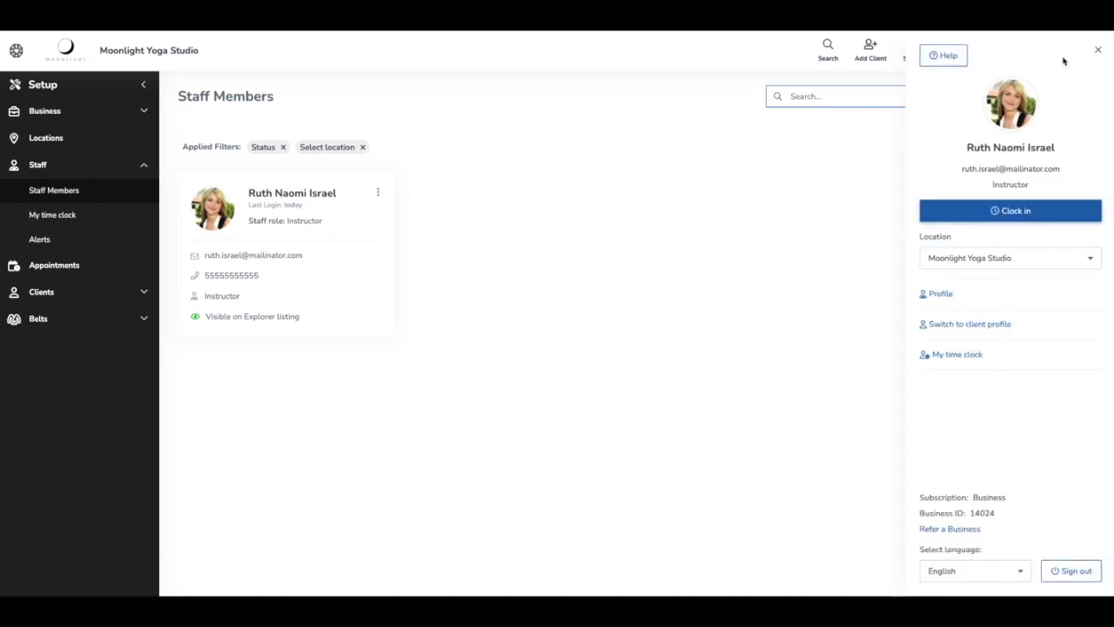
left_click(951, 296)
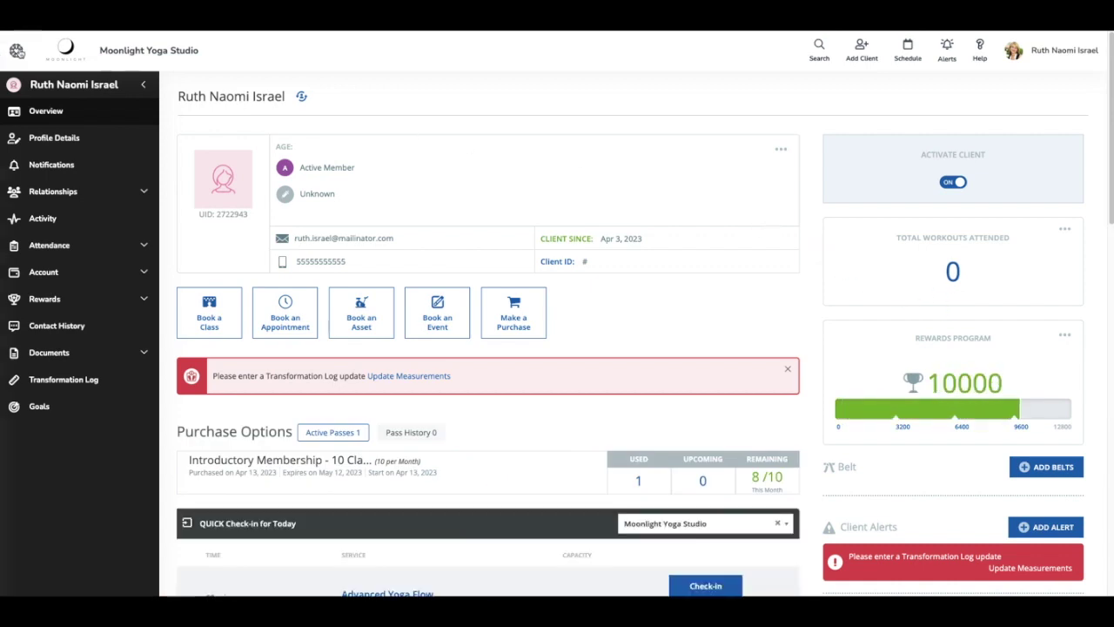
Return to Setup's Staff Members list and open the instructor's staff profile.
left_click(21, 52)
left_click(31, 196)
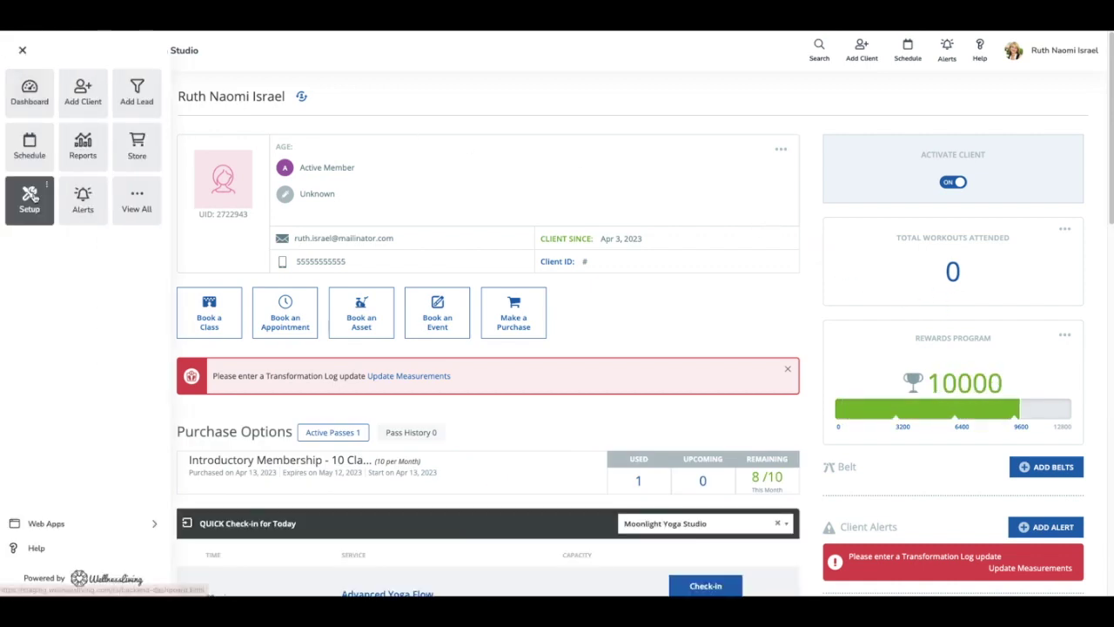
left_click(38, 165)
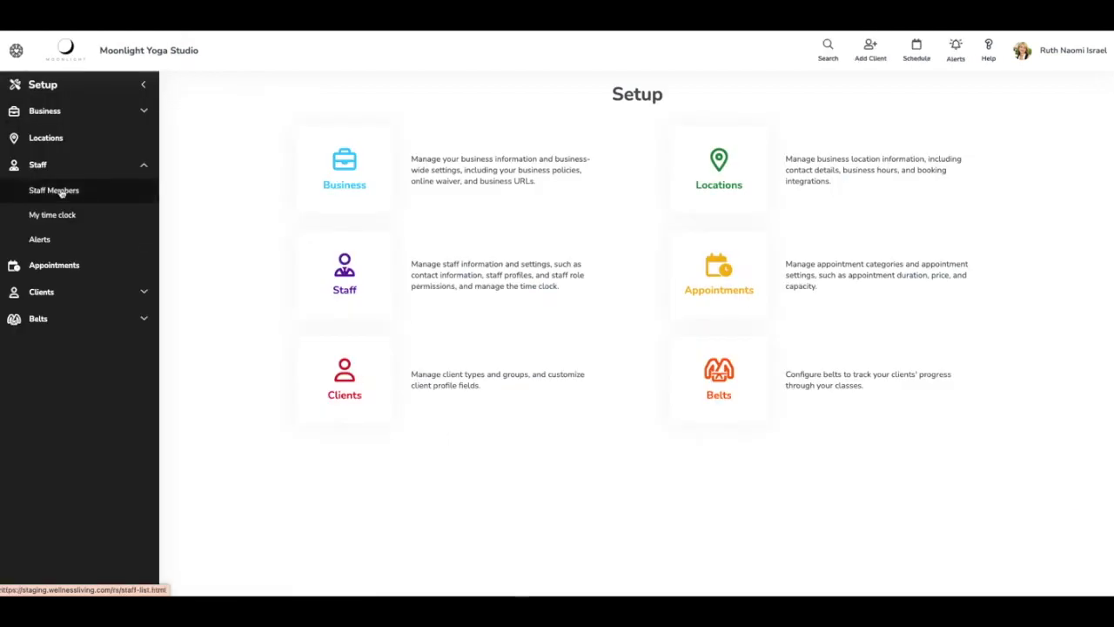
left_click(61, 195)
left_click(252, 218)
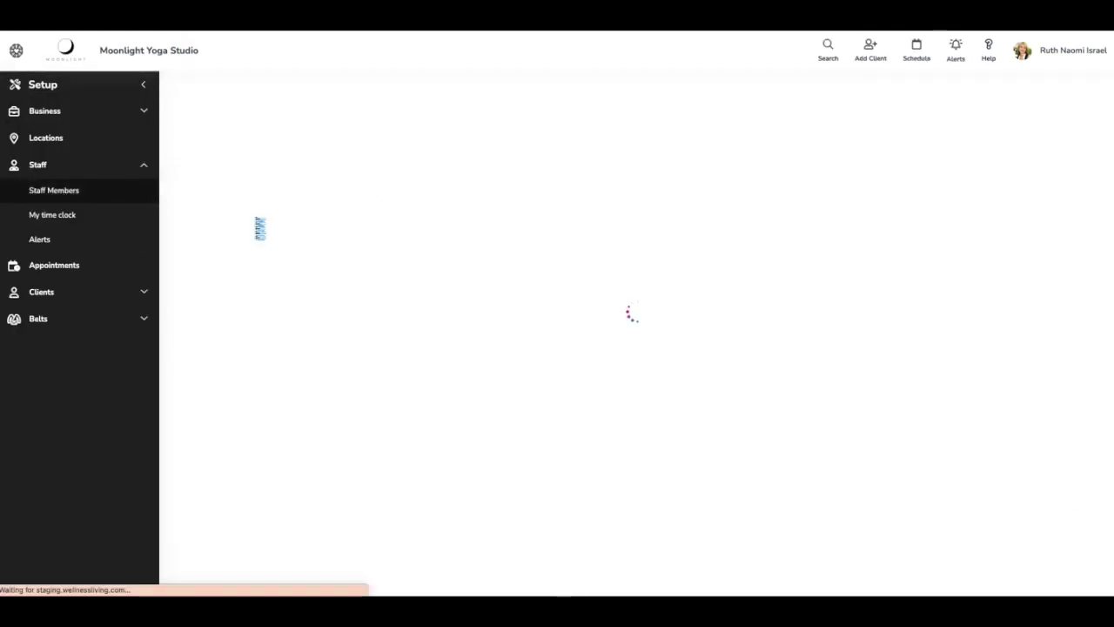
Review the instructor's Working hours, including the May 17 8:30–9:30am unavailable block.
left_click(231, 184)
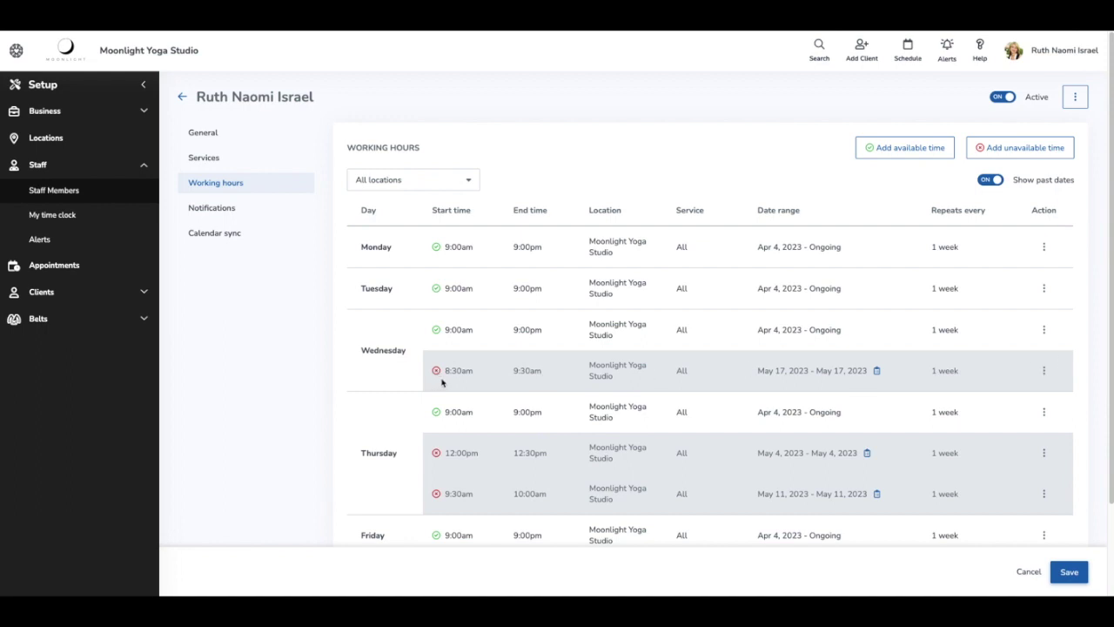
scroll(467, 374, "down", 2)
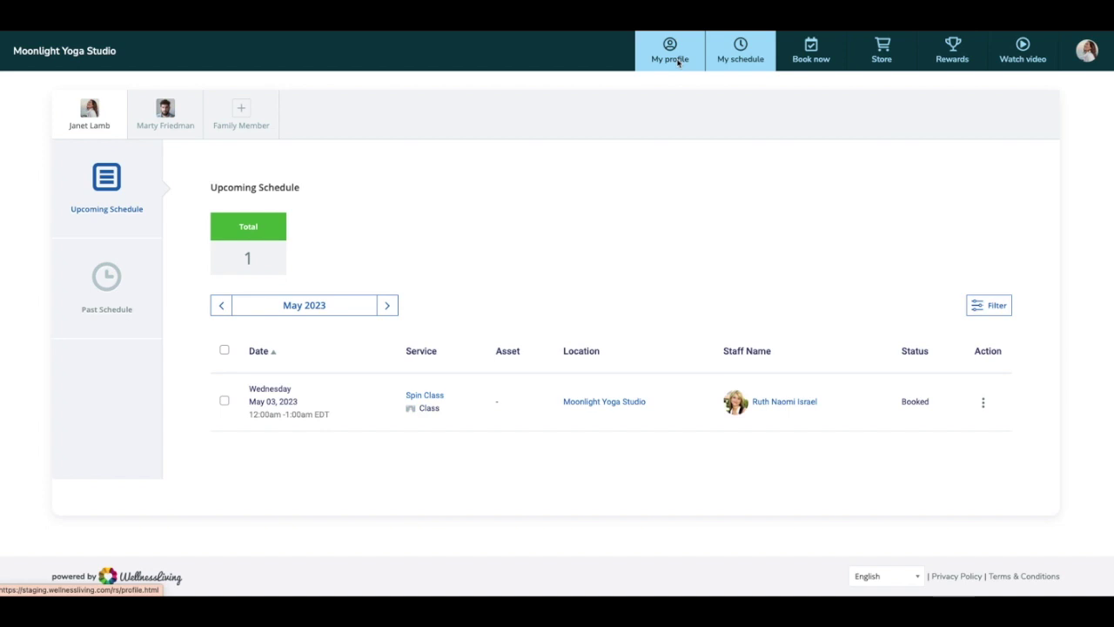
Open My profile in the client portal and review its Google and Outlook calendar integration options.
left_click(678, 60)
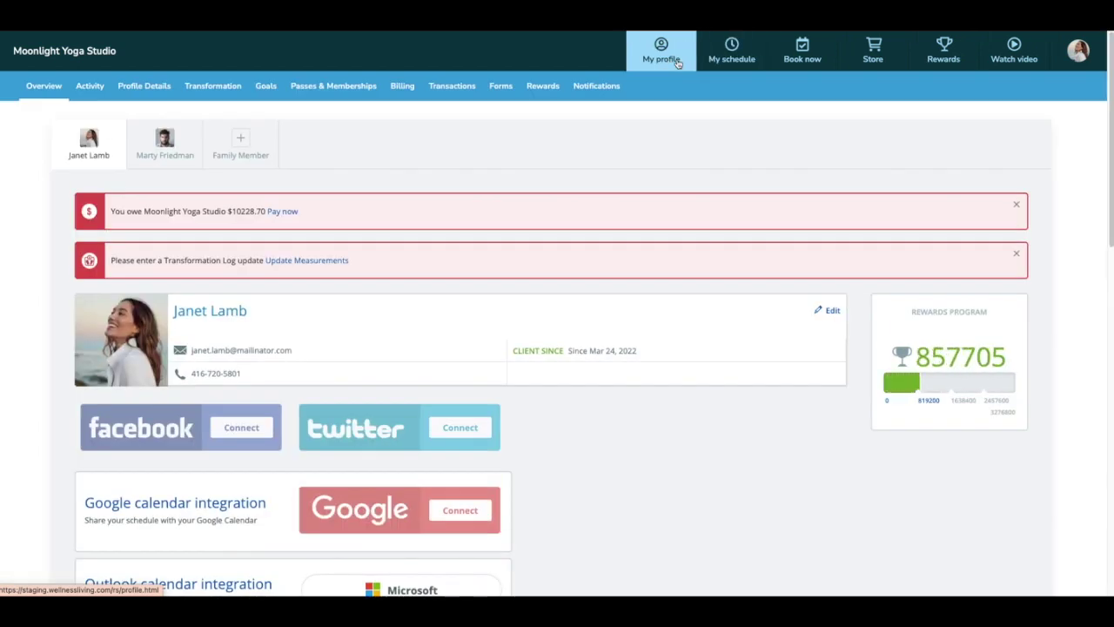
scroll(603, 434, "down", 3)
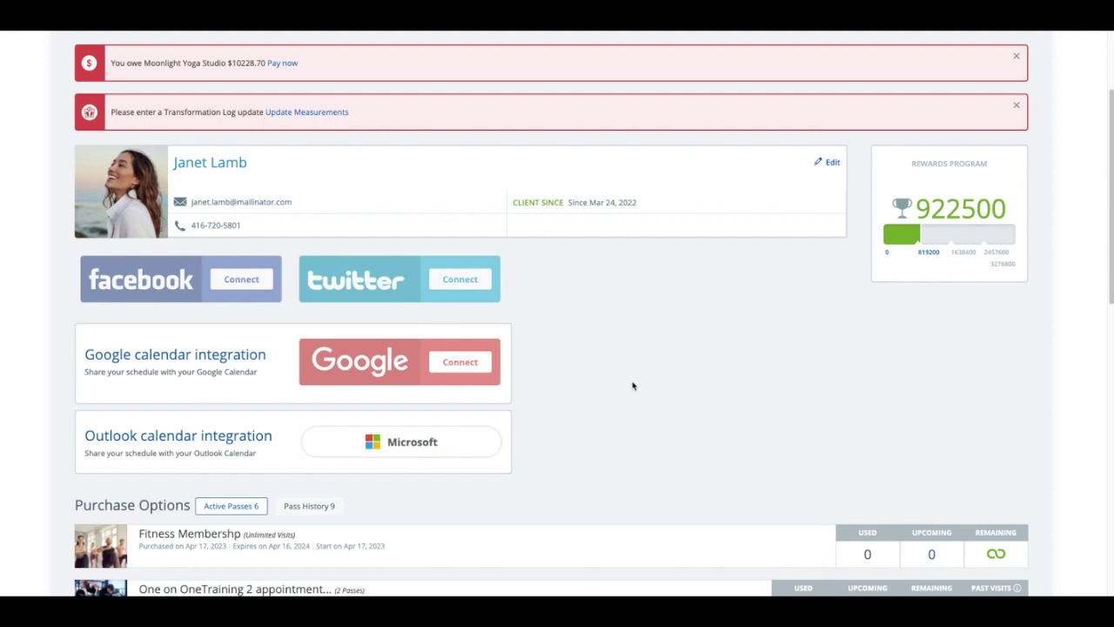
scroll(633, 385, "up", 1)
scroll(632, 386, "up", 1)
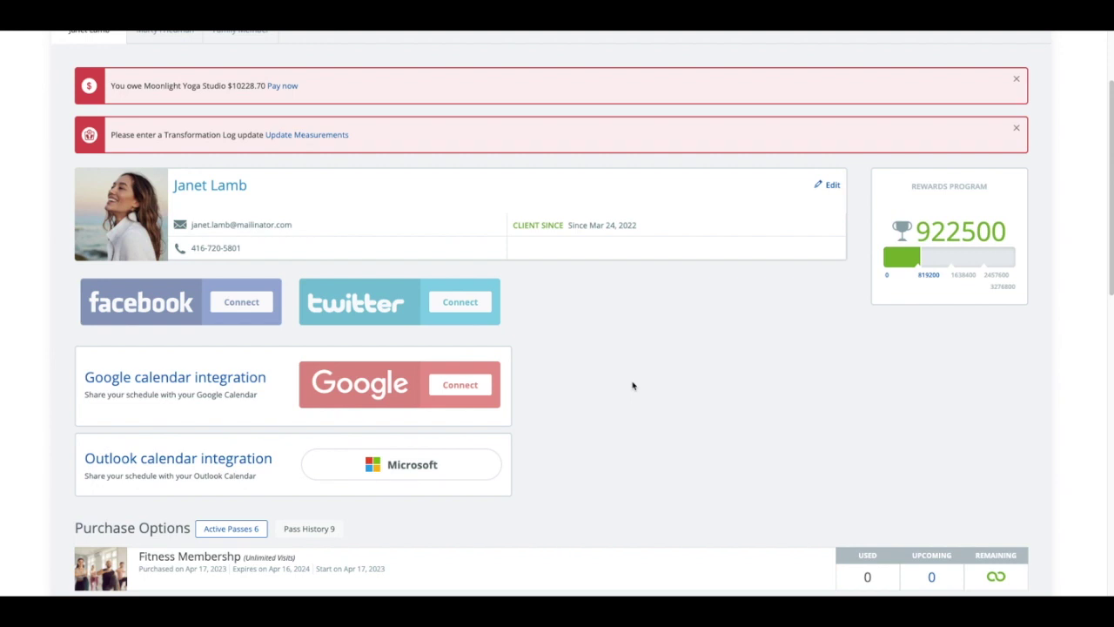
scroll(632, 386, "up", 1)
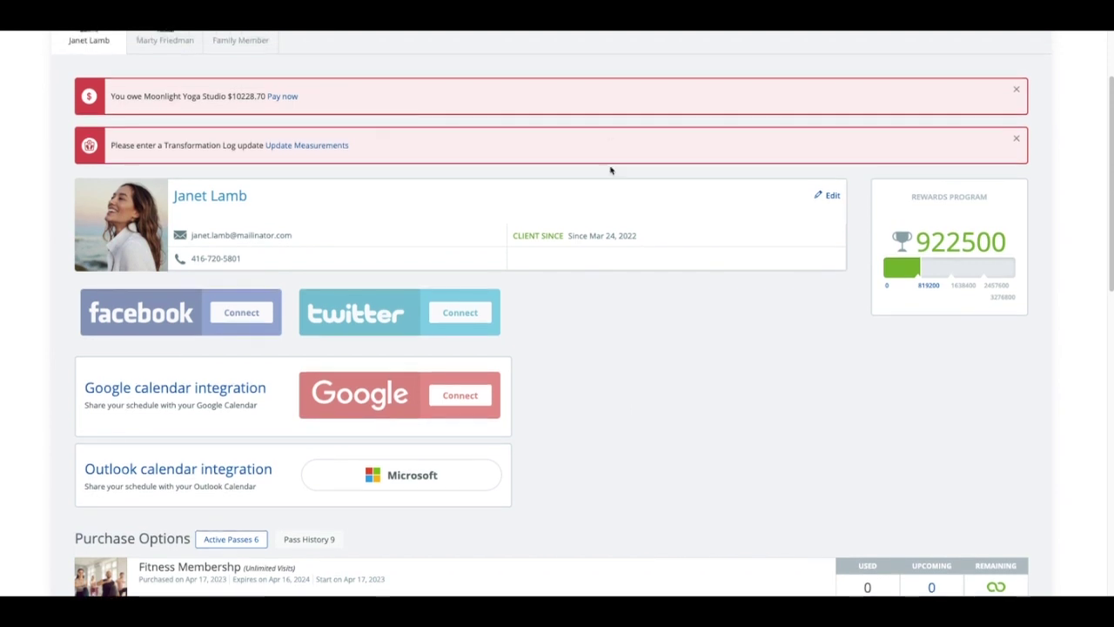